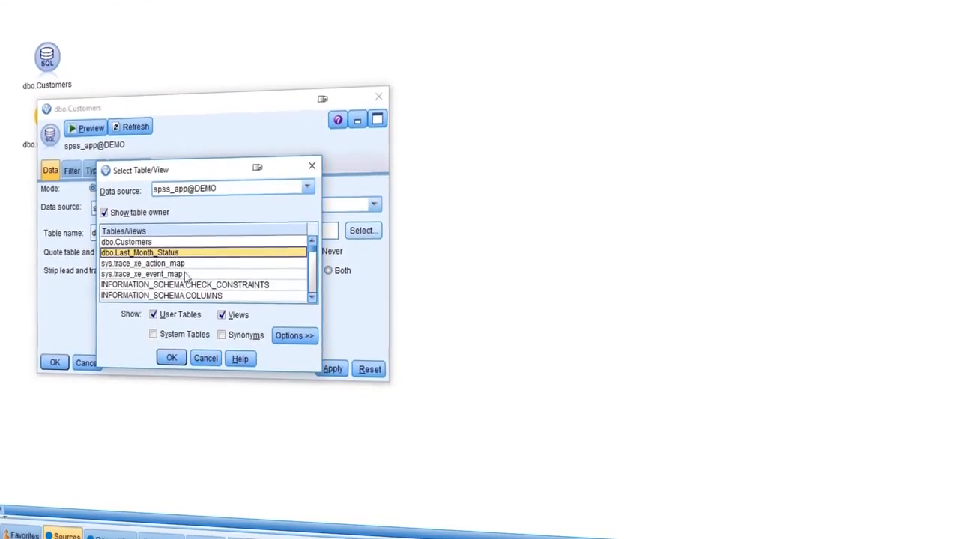
Choose dbo.Last_Month_Status as the database source's table and run the Table output on the merged data
left_click(172, 360)
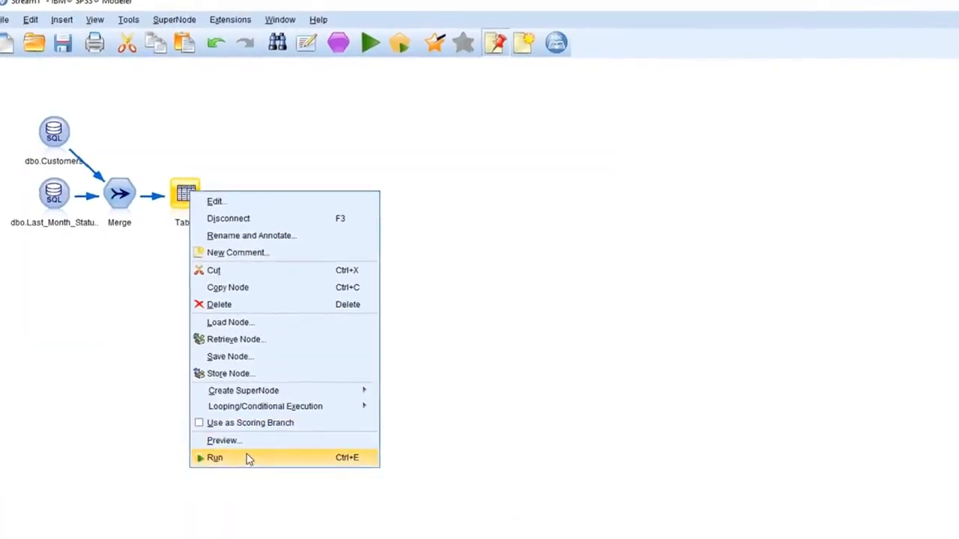
left_click(247, 463)
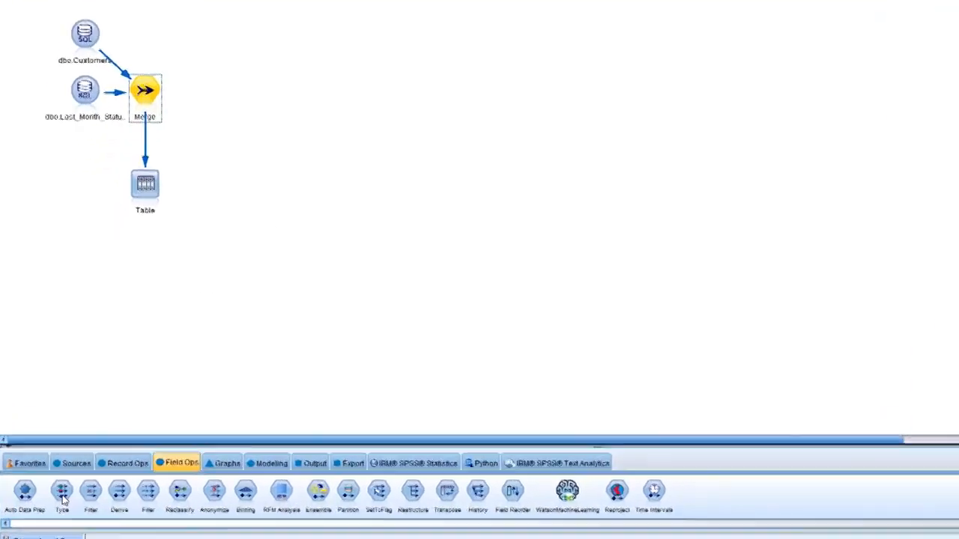
Add a Type node after the Merge node and read the values of all its fields
double_click(67, 491)
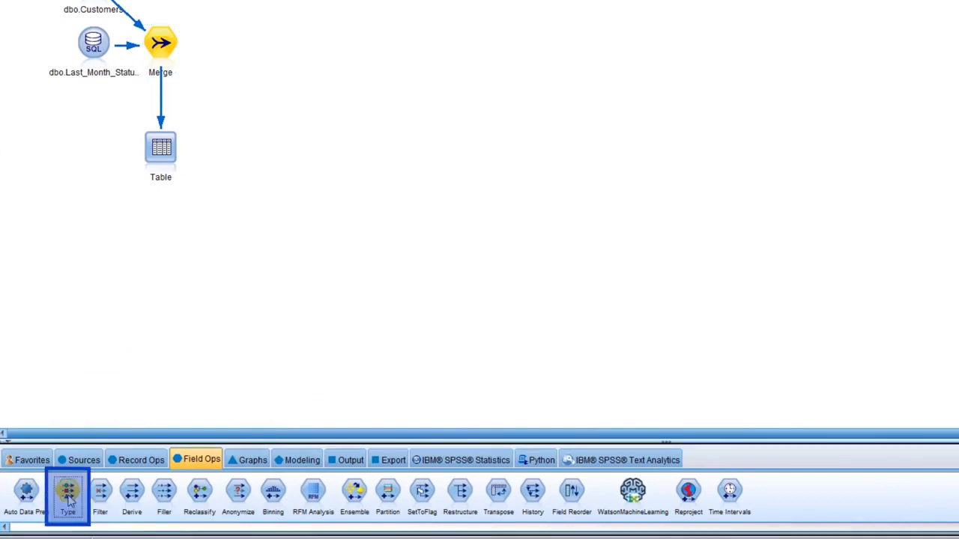
double_click(231, 59)
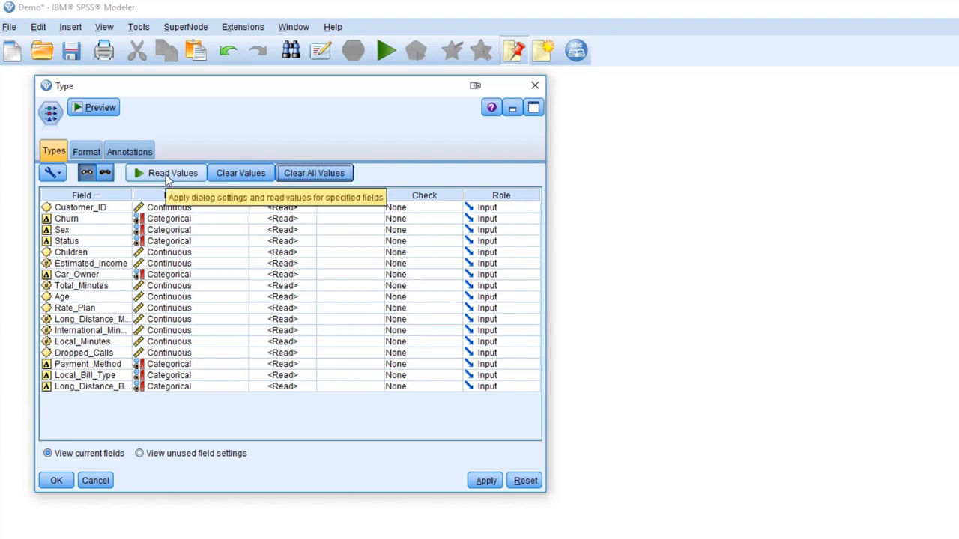
left_click(168, 176)
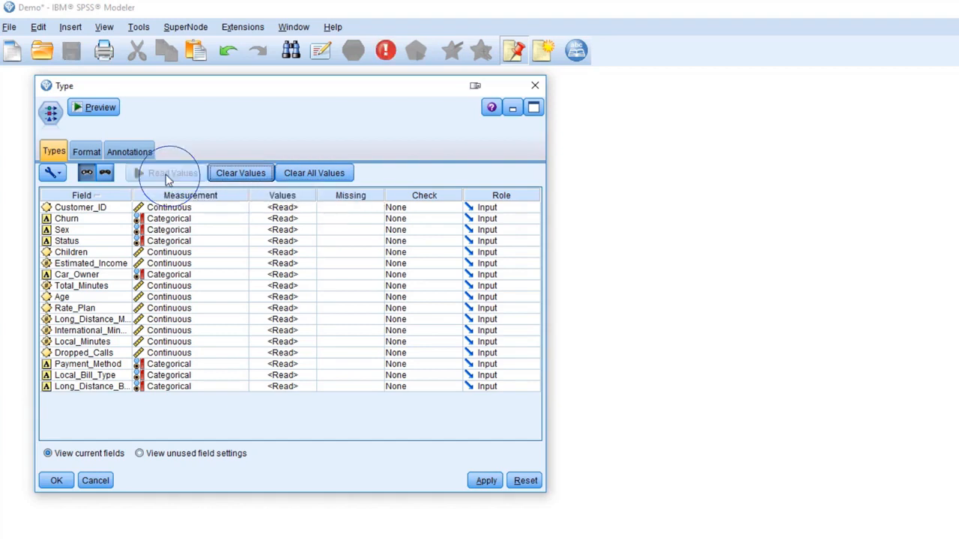
Try Nominal as the measurement level for Customer_ID, and reset the field types by clearing and rereading all values
left_click(238, 208)
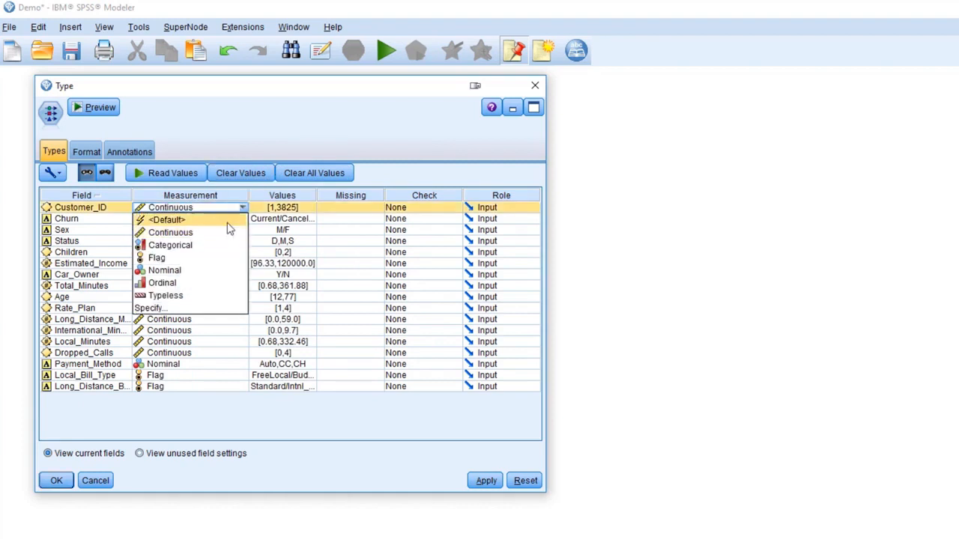
left_click(202, 271)
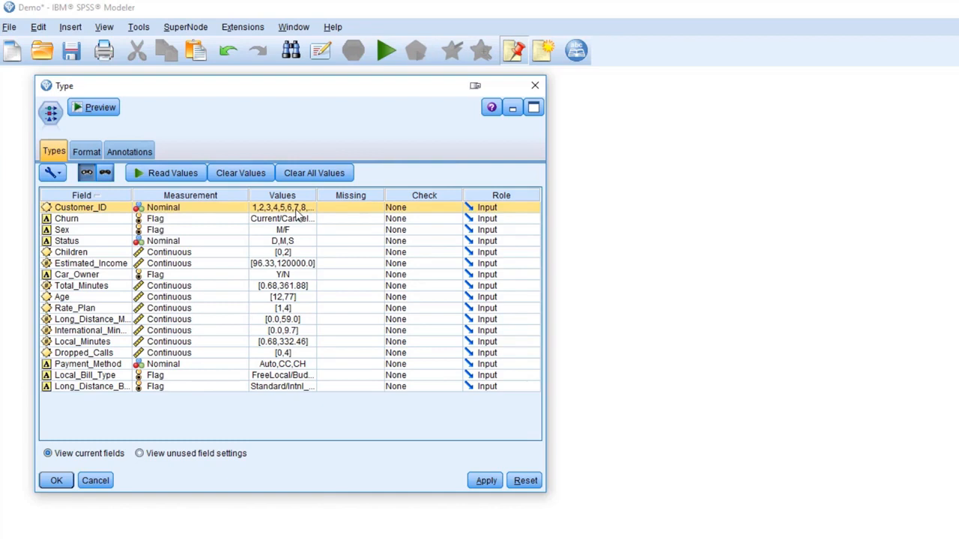
left_click(311, 173)
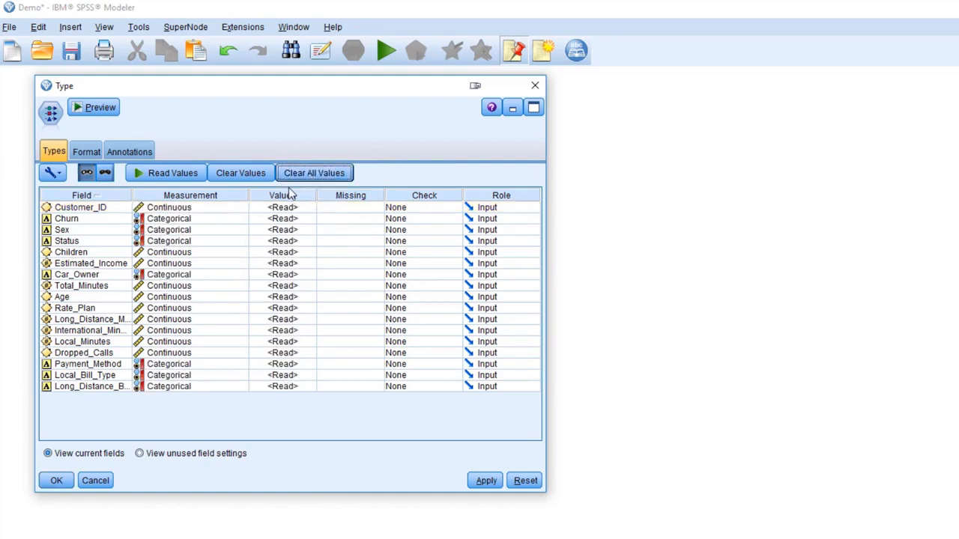
left_click(180, 177)
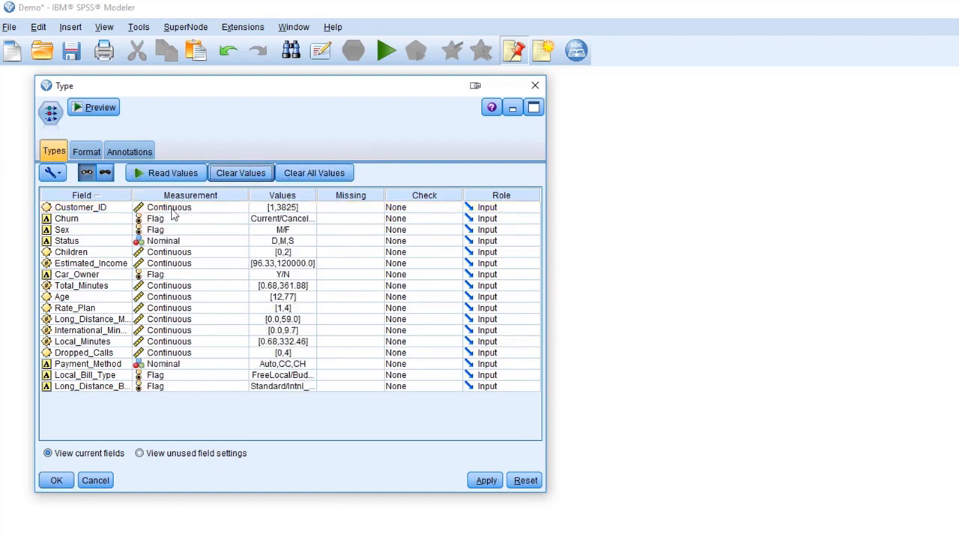
Set the role of Customer_ID to Record ID and the role of Churn to Target
left_click(114, 211)
left_click(499, 209)
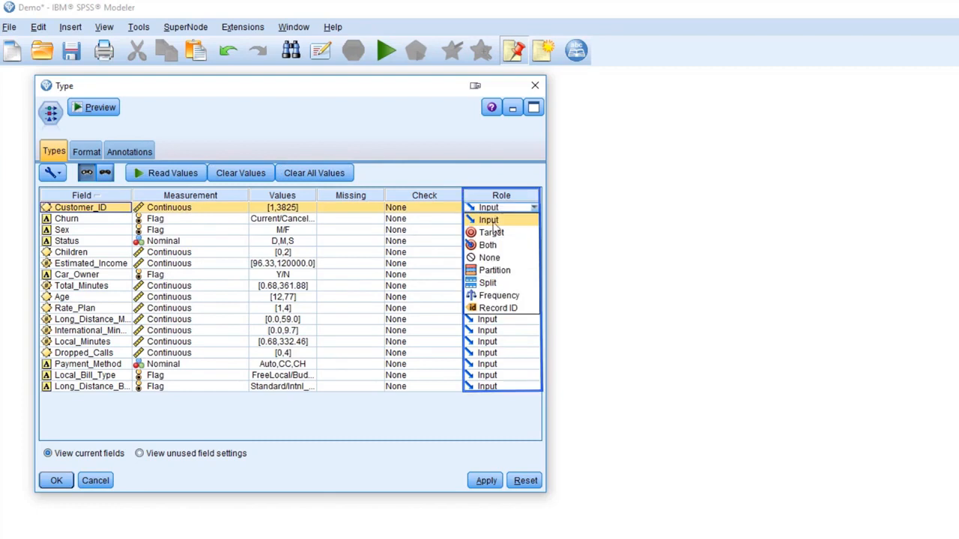
left_click(490, 308)
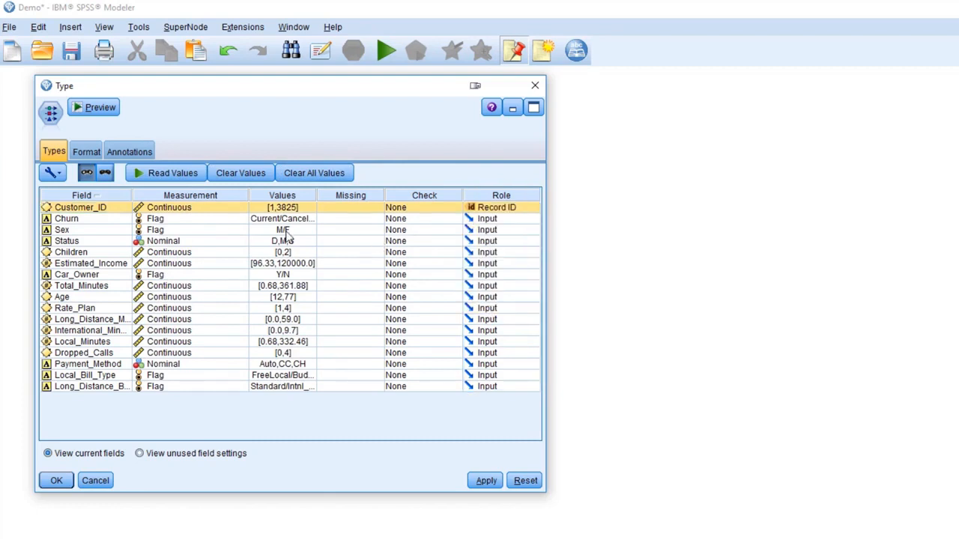
left_click(111, 222)
left_click(505, 222)
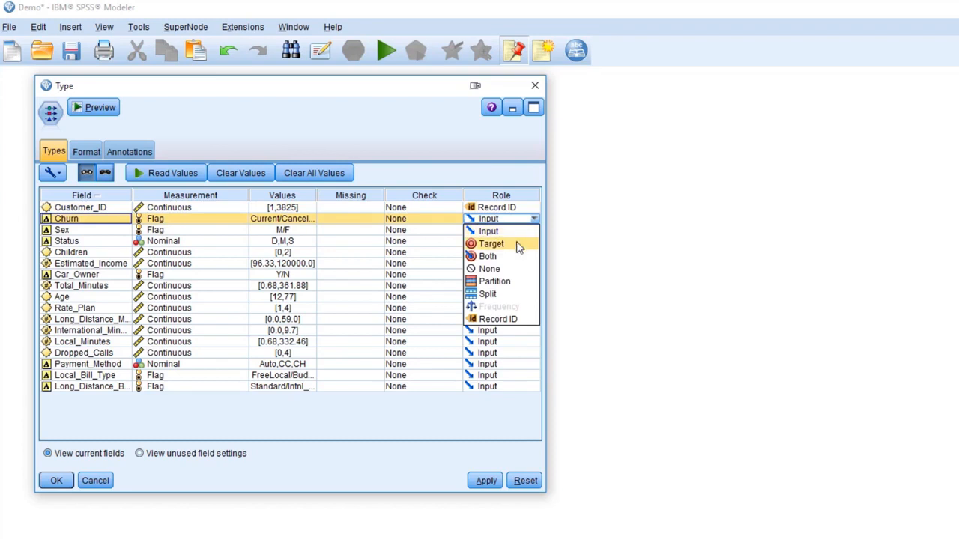
left_click(518, 246)
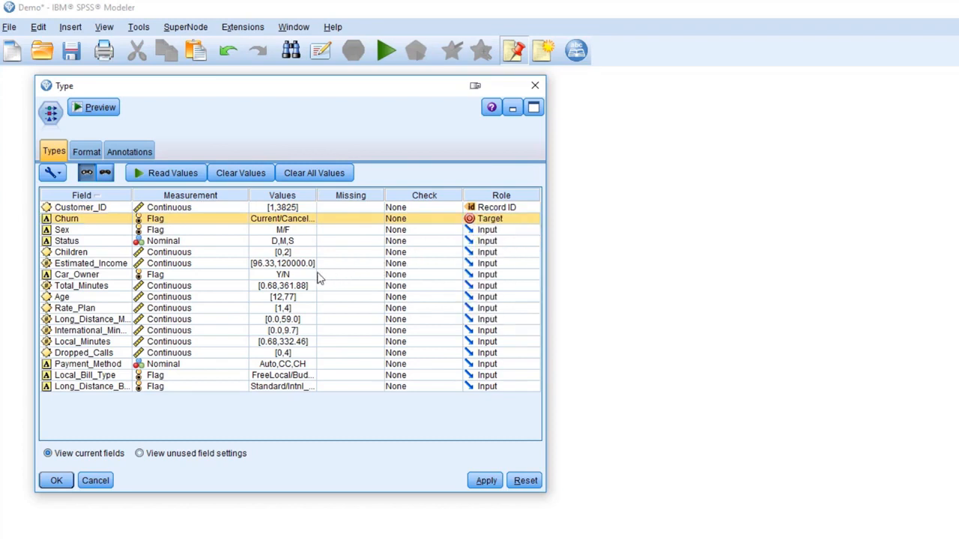
Try the role None for the Car_Owner field and set it back to Input
left_click(96, 278)
left_click(494, 275)
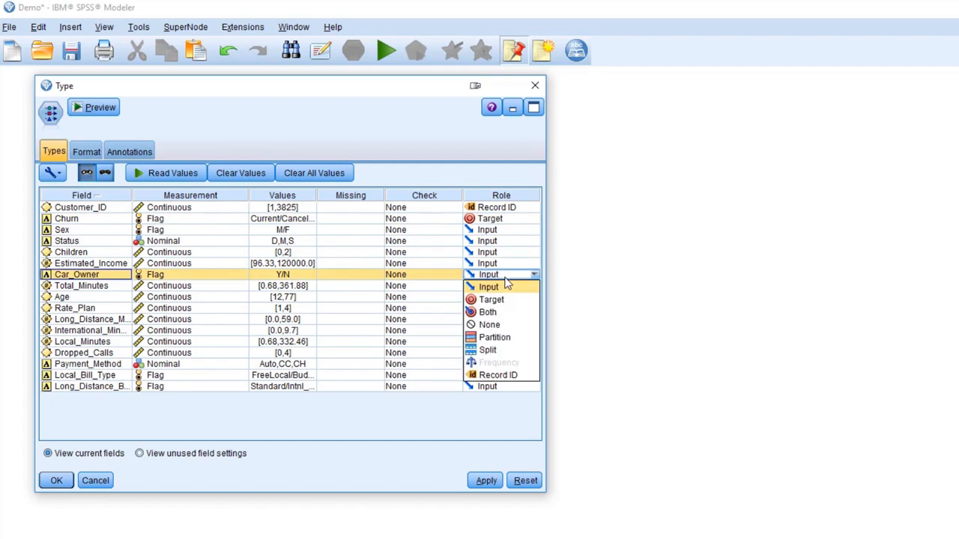
left_click(507, 325)
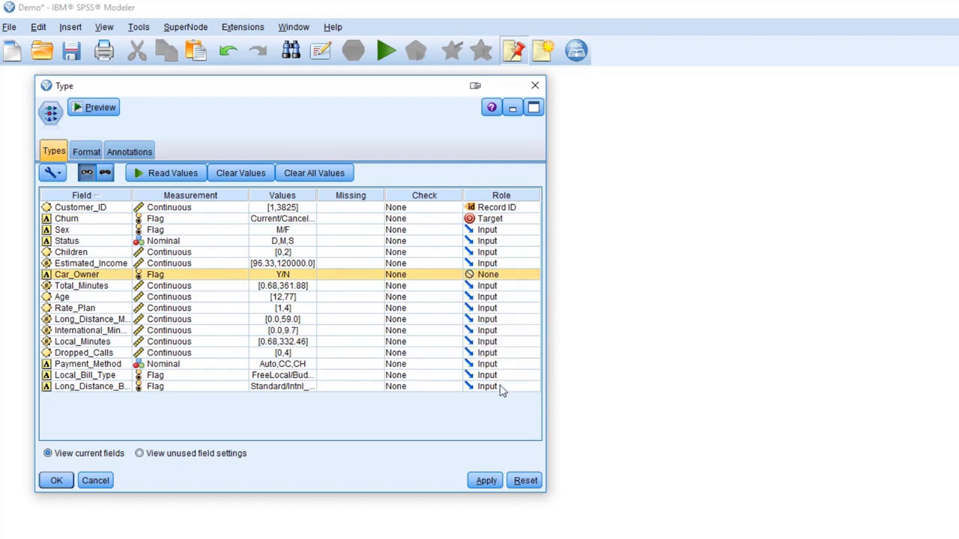
left_click(525, 276)
left_click(520, 285)
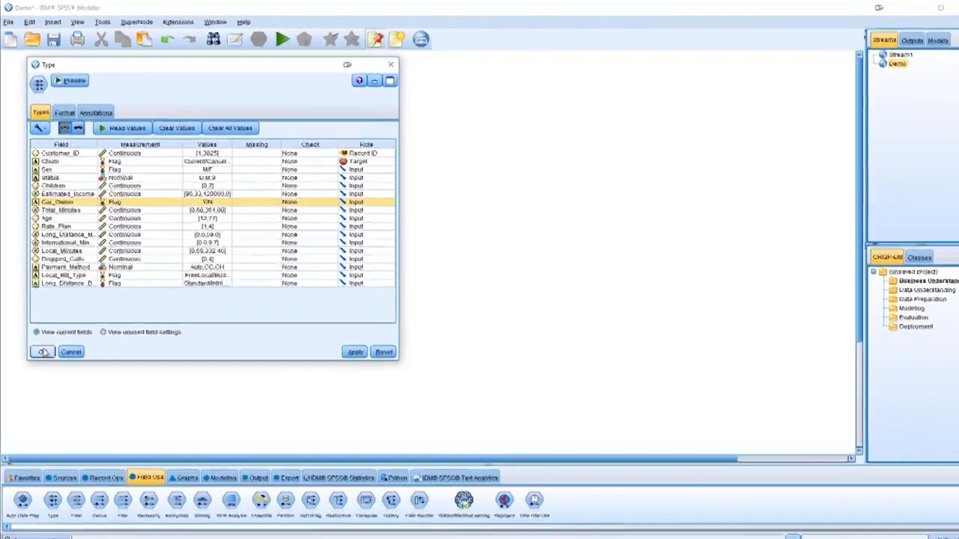
Accept the Type node's settings and attach a Data Audit node to it, placed directly below
left_click(57, 480)
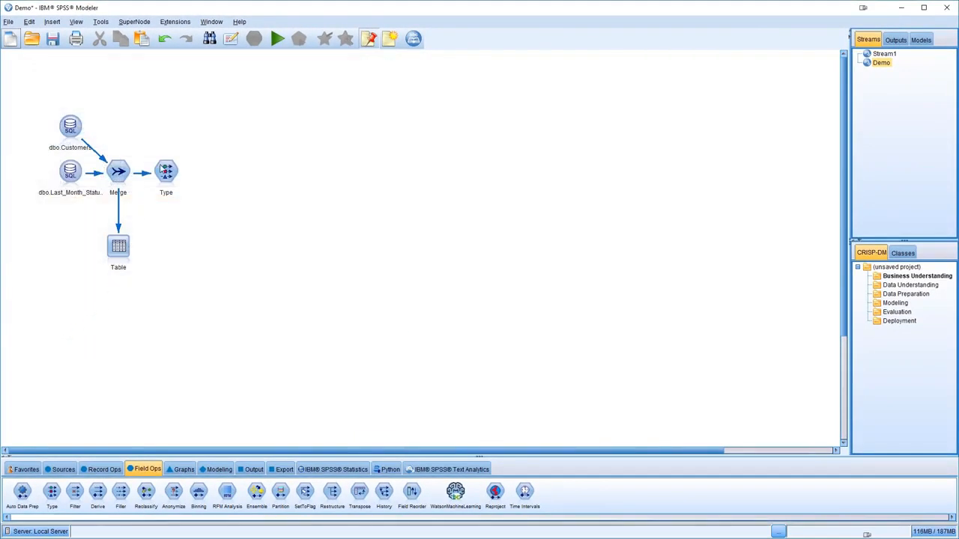
left_click(165, 169)
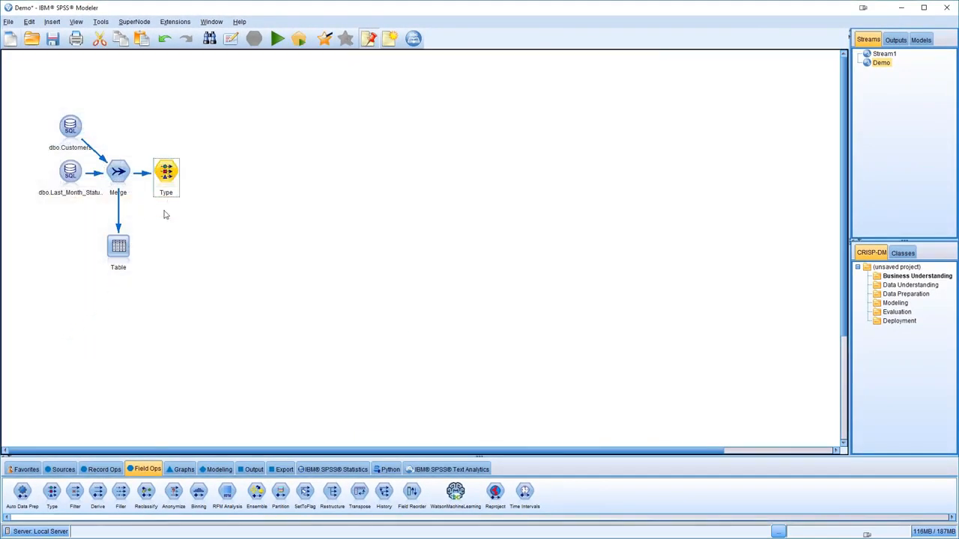
left_click(252, 468)
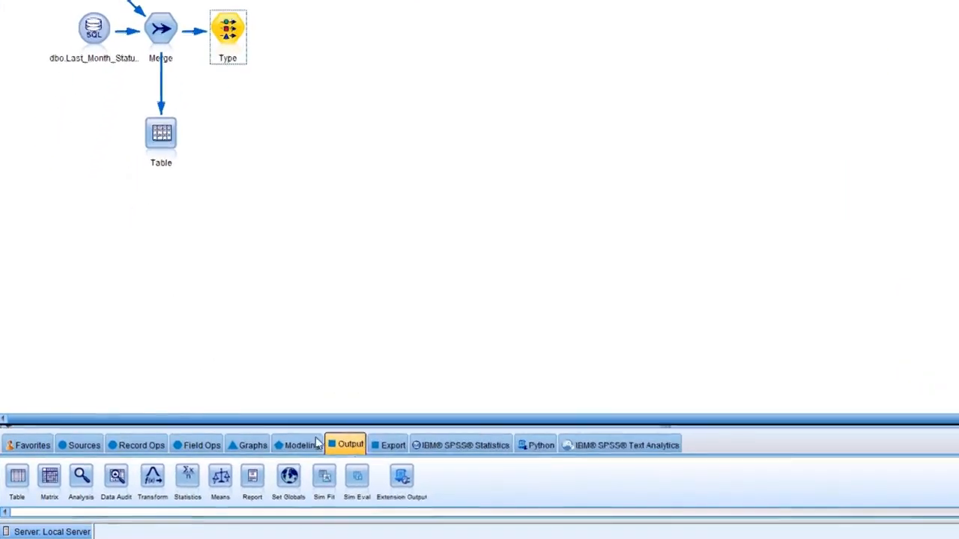
double_click(117, 477)
left_click_drag(305, 27, 239, 124)
Enable advanced statistics and the median and mode calculation in the Data Audit node, and run the audit
double_click(237, 126)
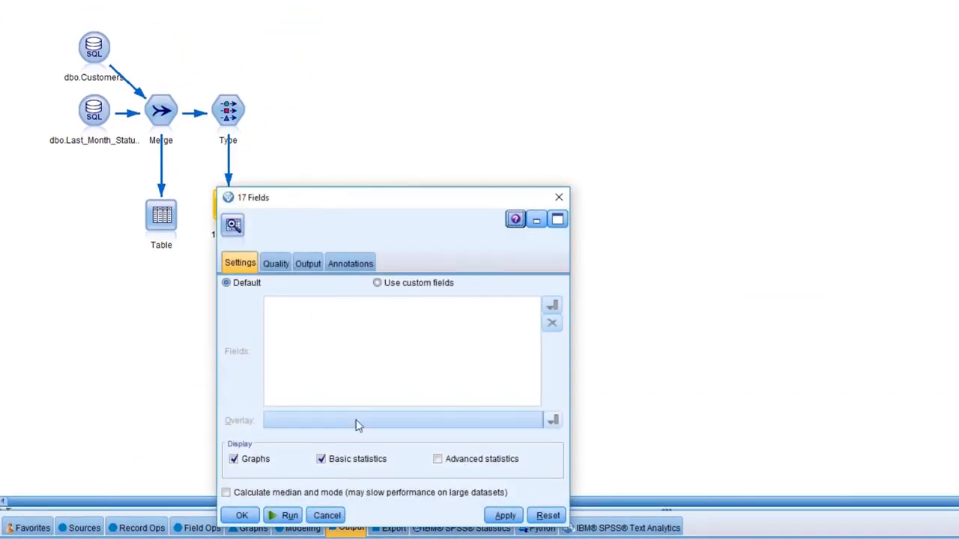
left_click(449, 460)
left_click(402, 494)
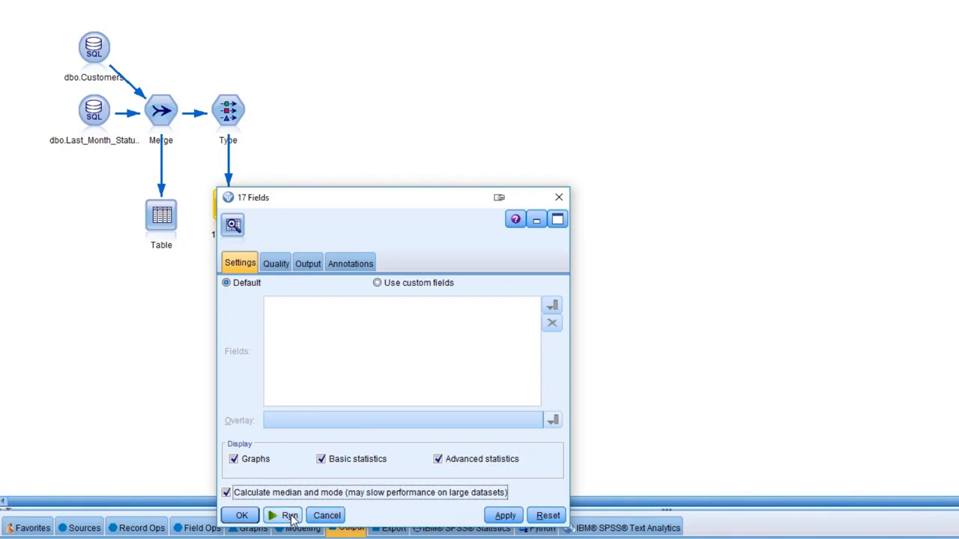
left_click(289, 516)
left_click(278, 264)
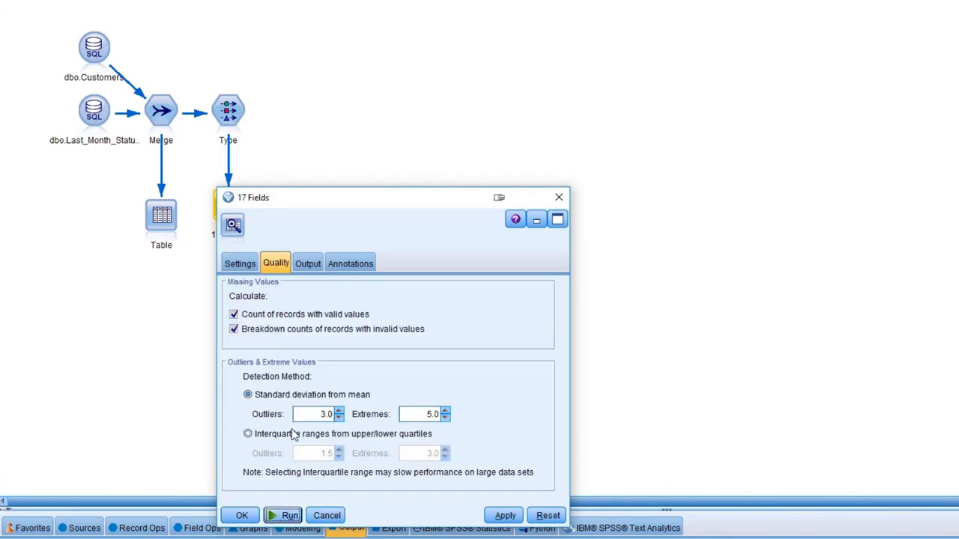
left_click(288, 516)
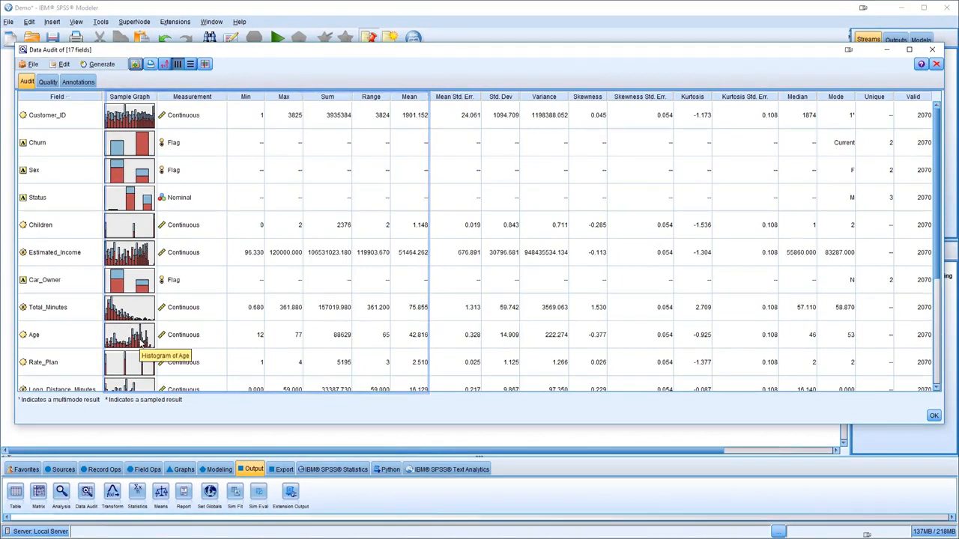
Examine the histogram of Age in the audit results for how cancelled and current customers are distributed
double_click(142, 341)
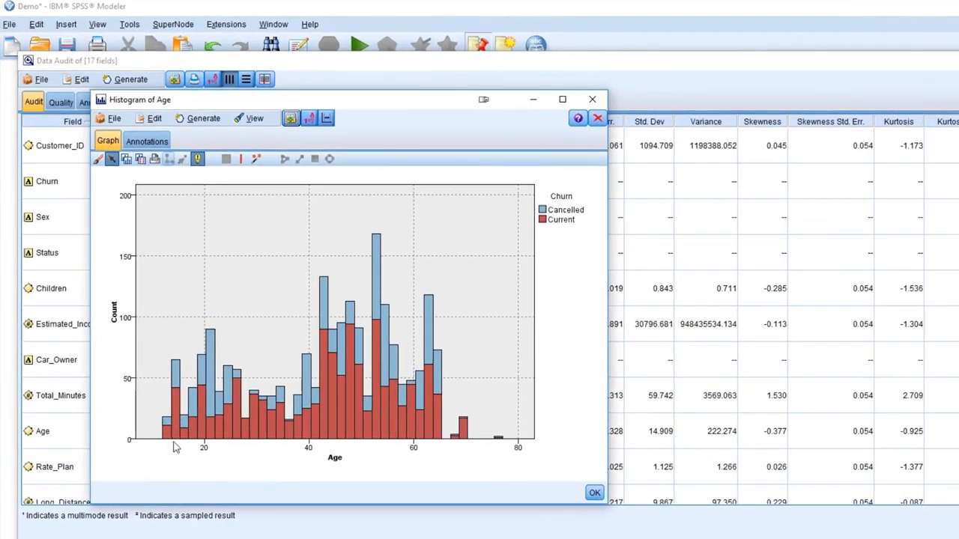
mouse_move(178, 439)
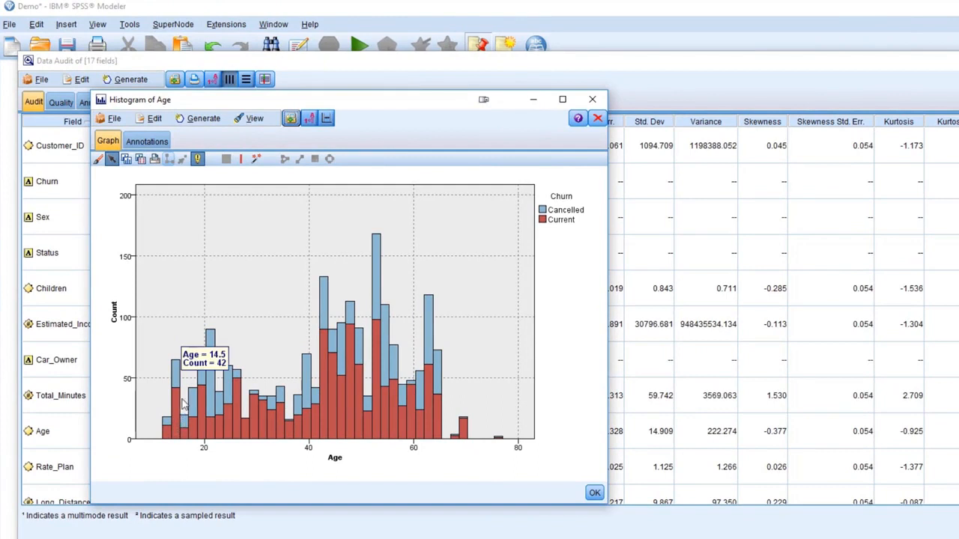
mouse_move(210, 411)
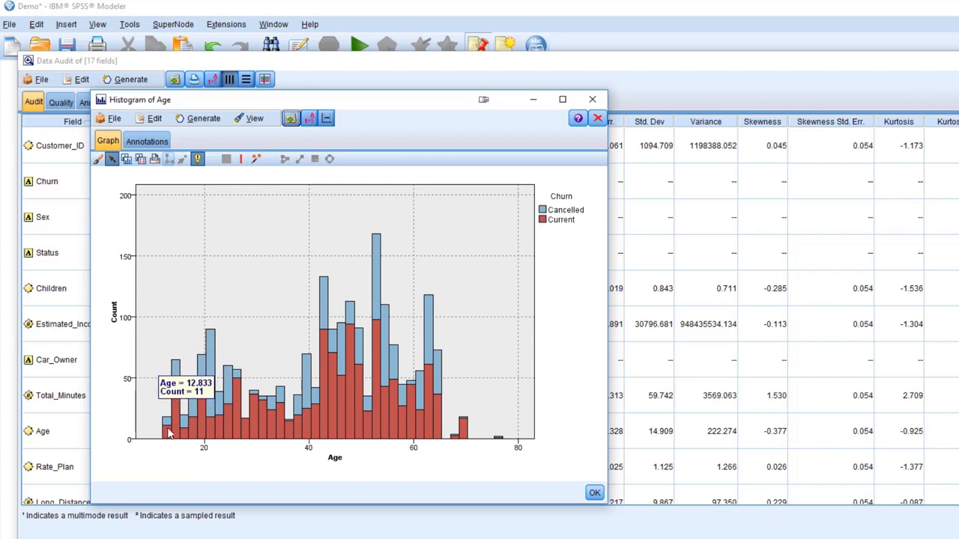
mouse_move(271, 437)
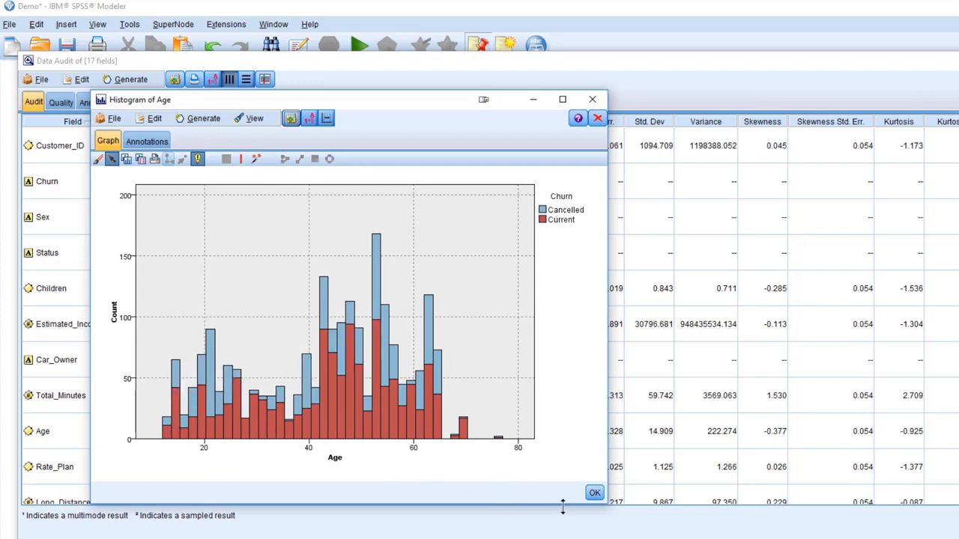
left_click(594, 495)
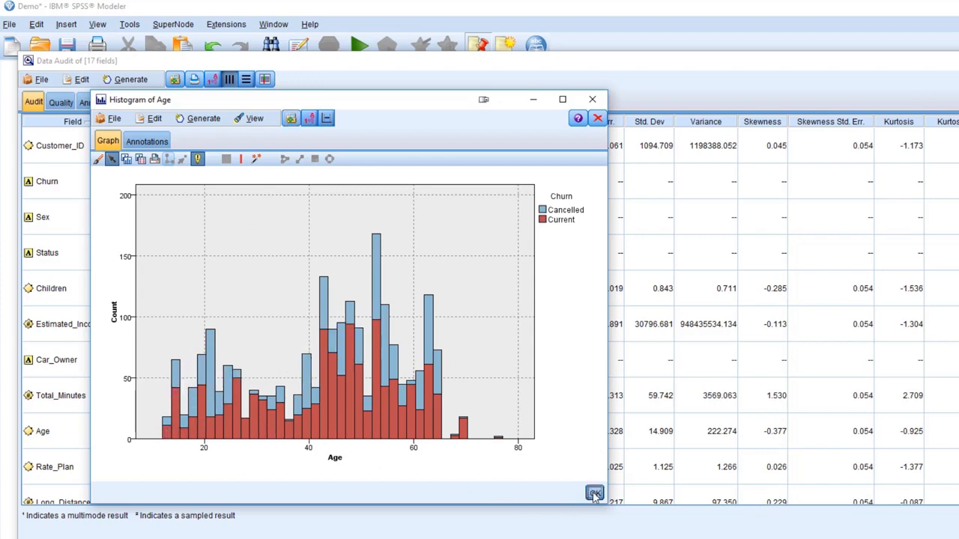
Review the audit's data quality results, checking outliers and extremes for the Dropped_Calls field
left_click(56, 104)
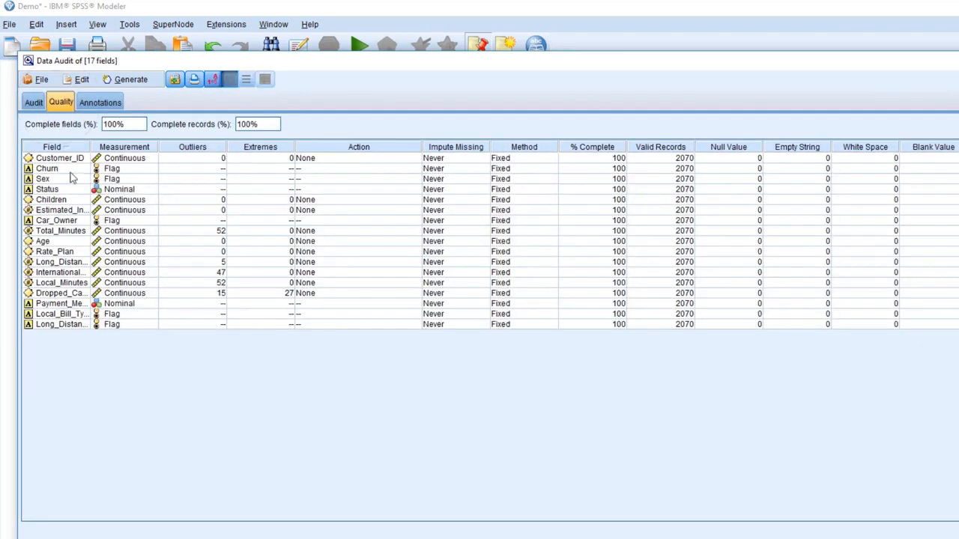
left_click(77, 295)
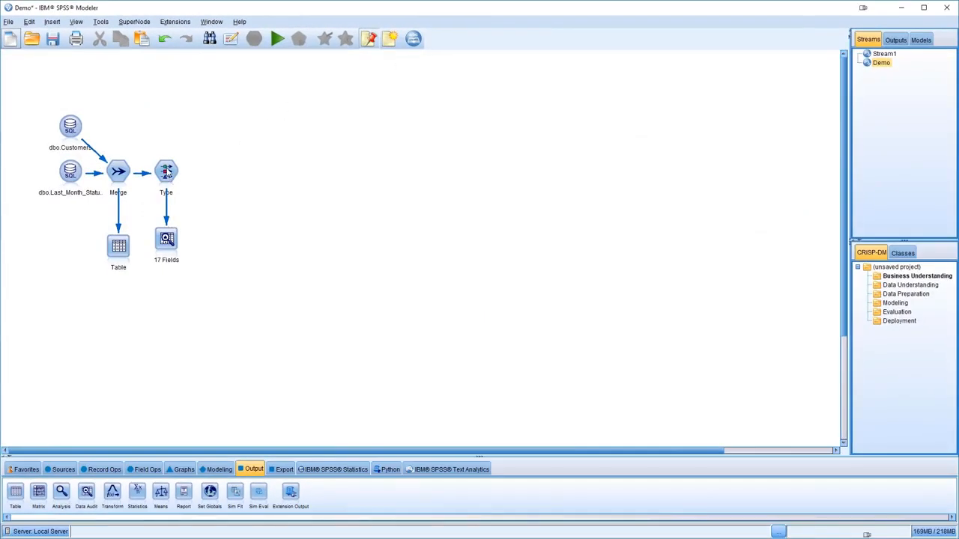
Add a Select node connected after the Type node
left_click(167, 171)
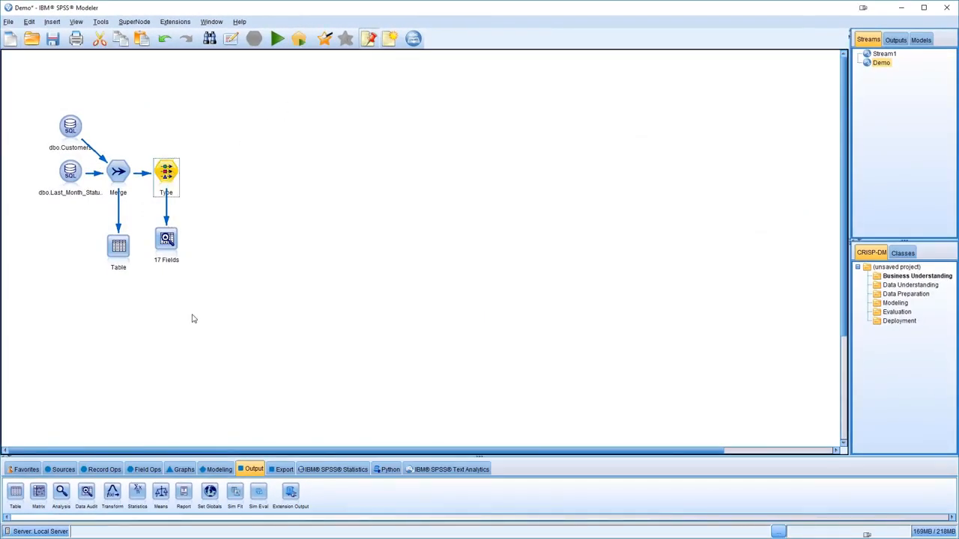
left_click(101, 474)
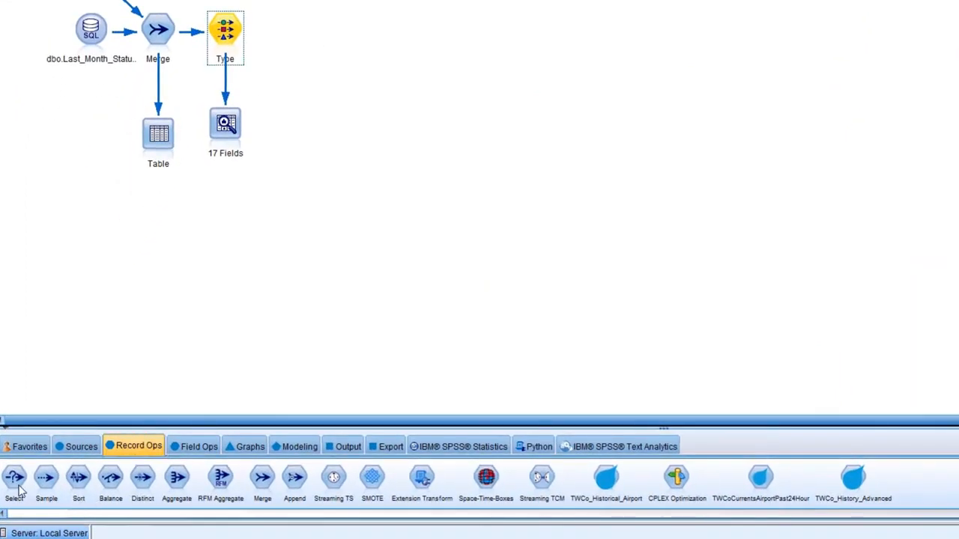
double_click(15, 480)
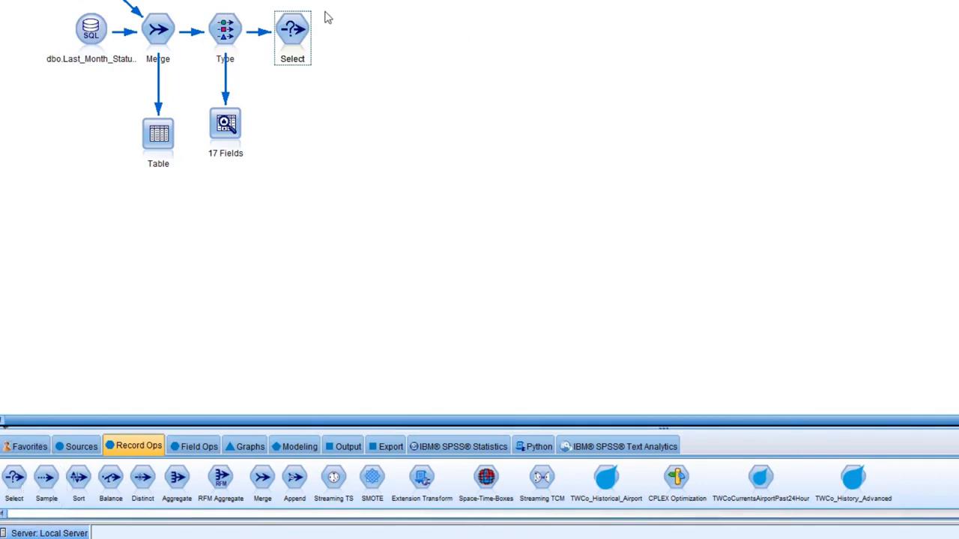
Open the Expression Builder for the Select node's condition and clear the placeholder expression
double_click(294, 28)
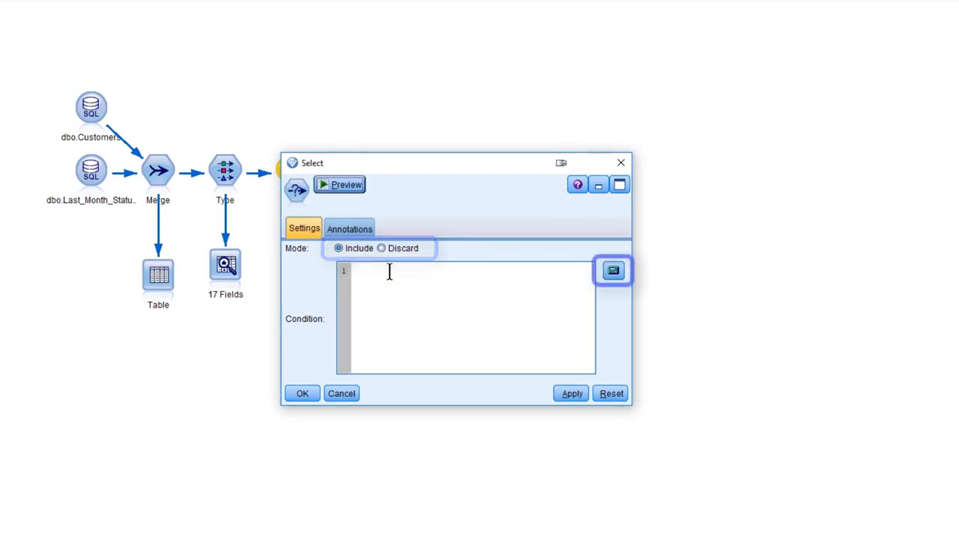
left_click(389, 272)
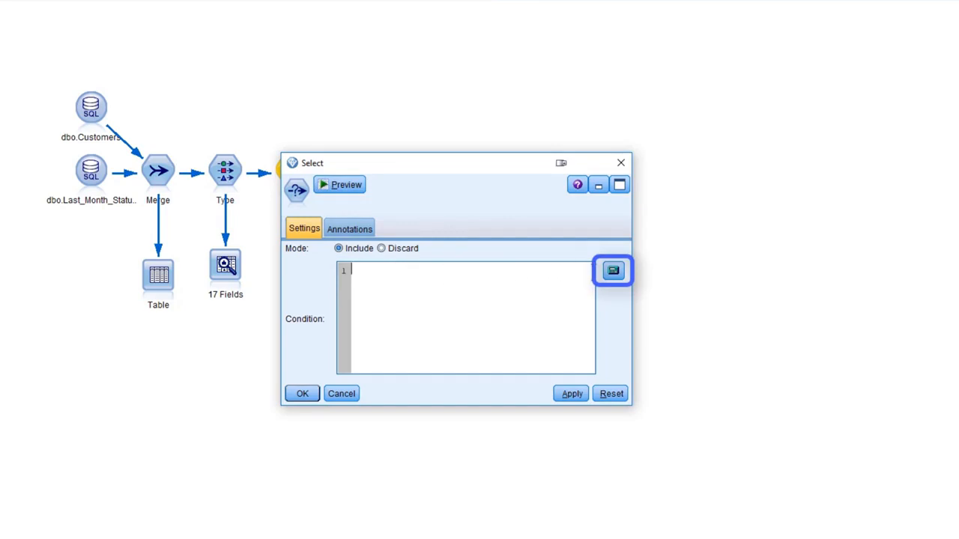
left_click(614, 274)
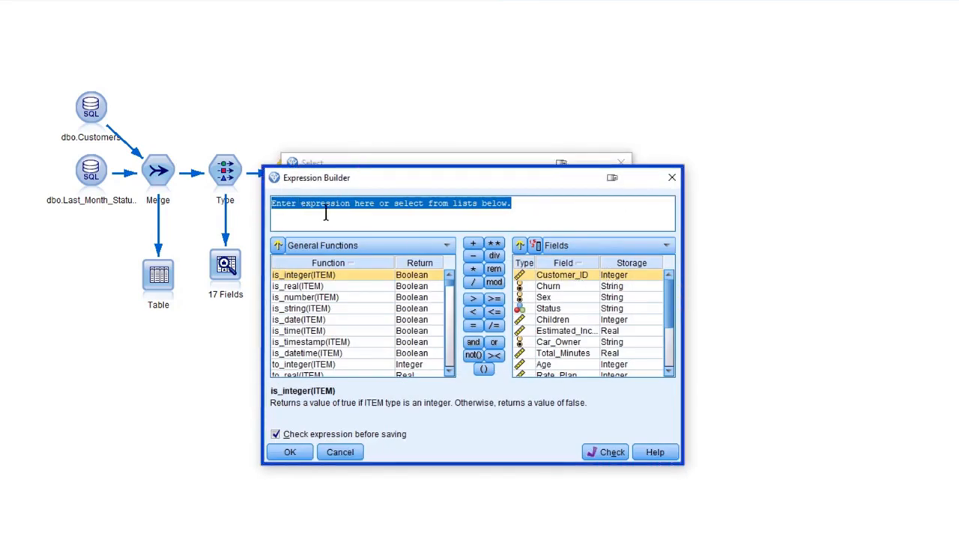
left_click(436, 220)
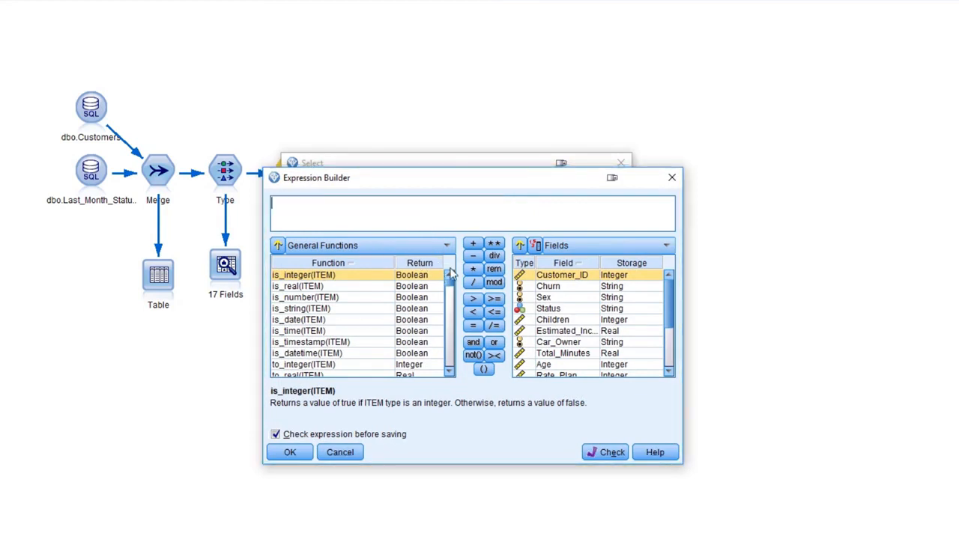
mouse_move(450, 286)
left_mouse_down()
mouse_move(450, 337)
mouse_move(451, 281)
left_mouse_up()
Check the available values of the Age and Car_Owner fields in the Expression Builder
left_click(592, 365)
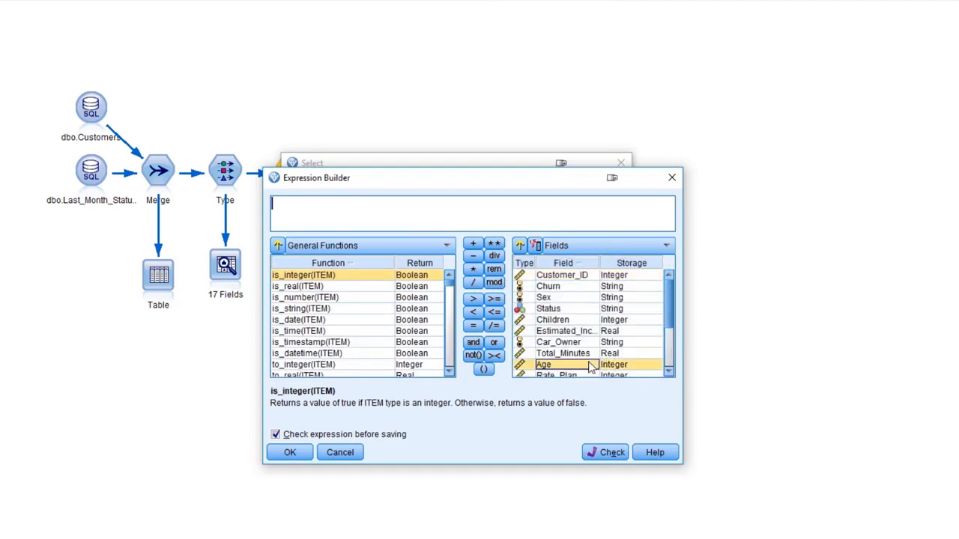
left_click(534, 247)
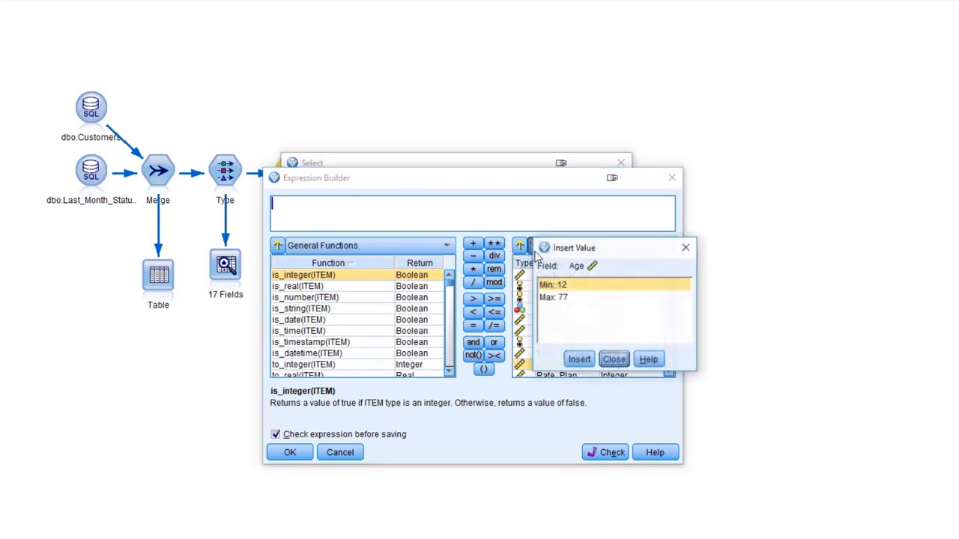
left_click(611, 359)
left_click(573, 343)
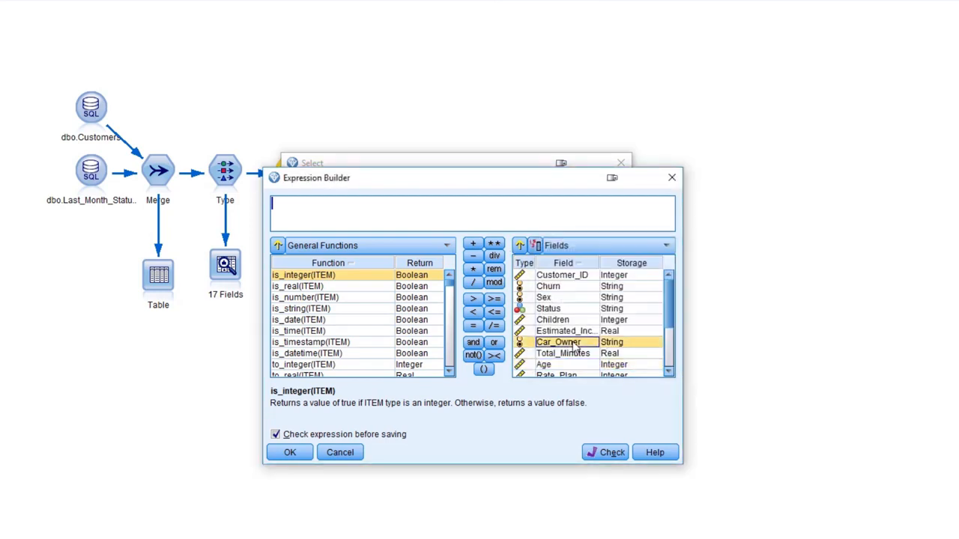
left_click(534, 247)
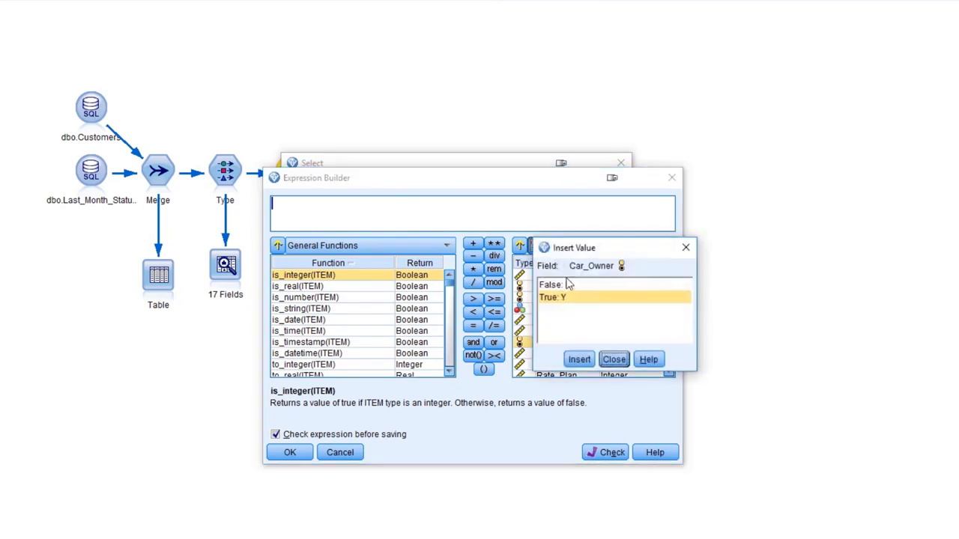
left_click(616, 360)
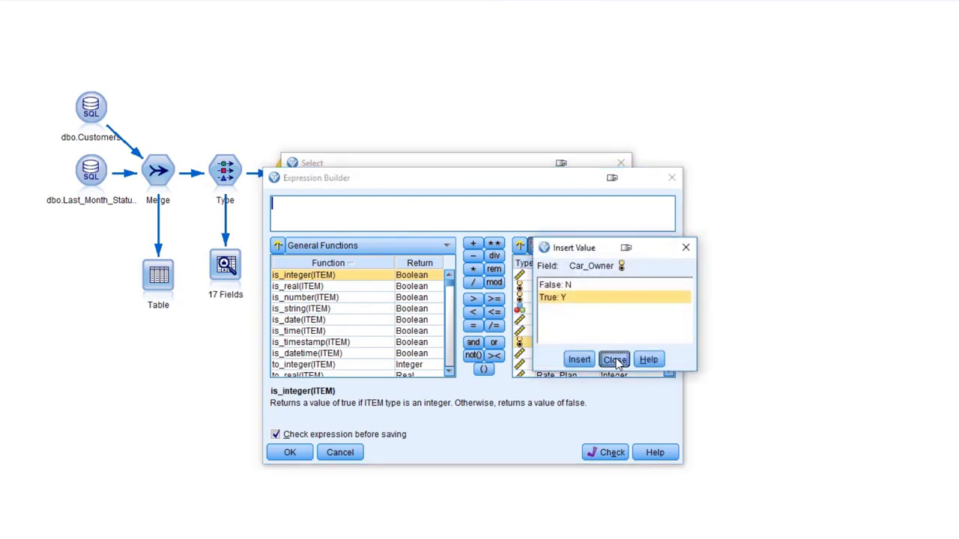
Set the Select node's include condition to Age >= 18, check the expression and apply it
left_click(569, 365)
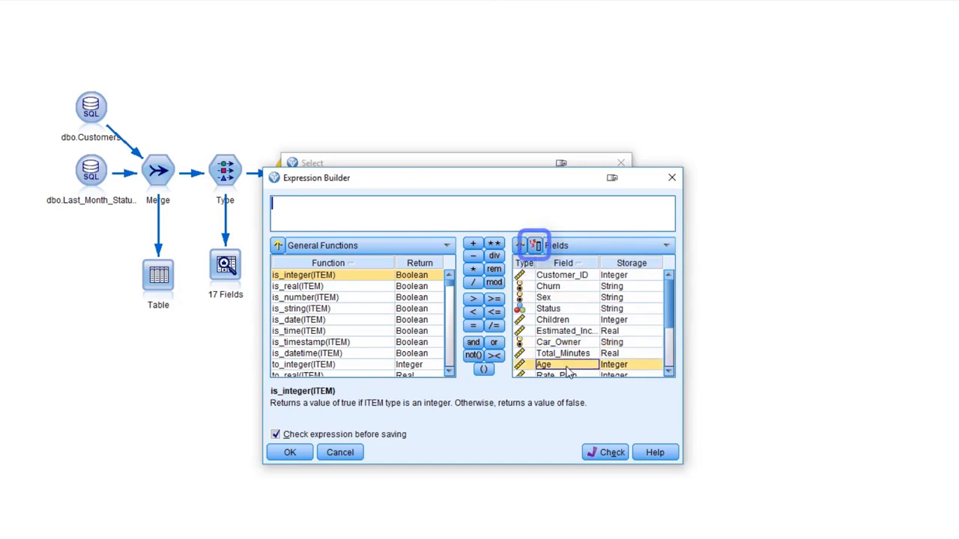
double_click(567, 368)
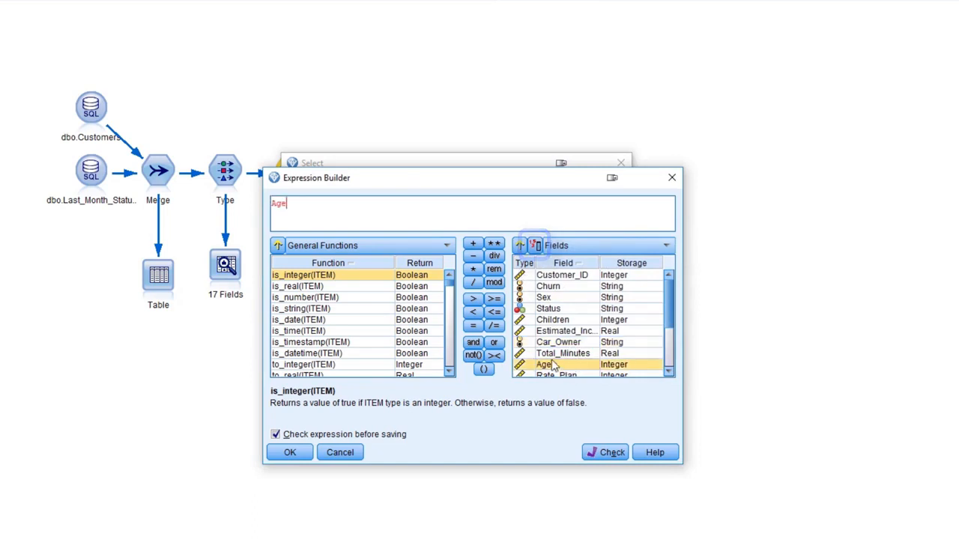
left_click(495, 299)
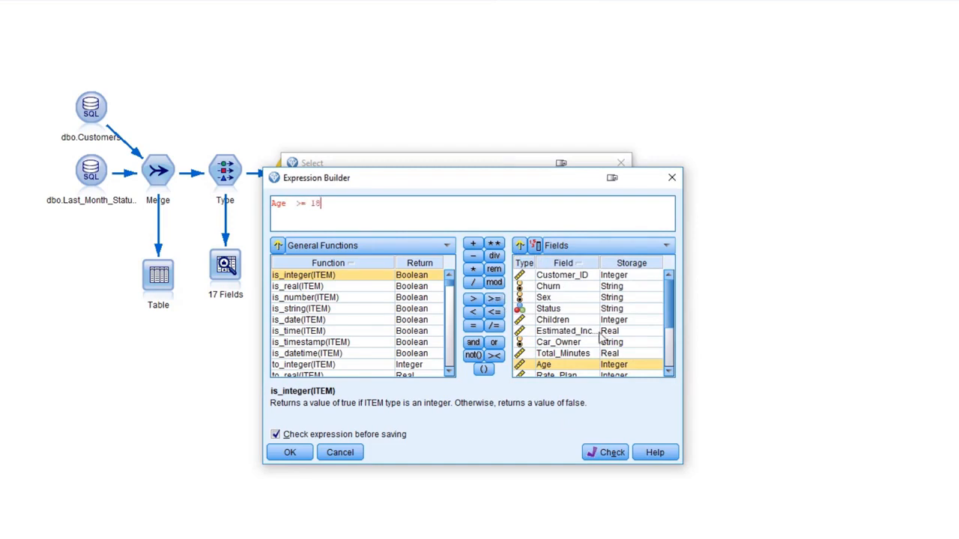
left_click(611, 451)
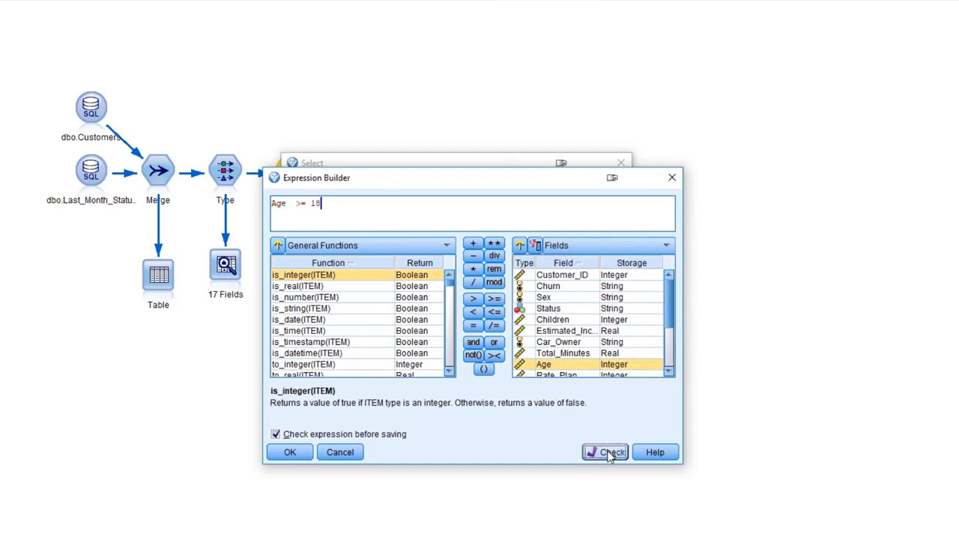
left_click(288, 454)
left_click(307, 395)
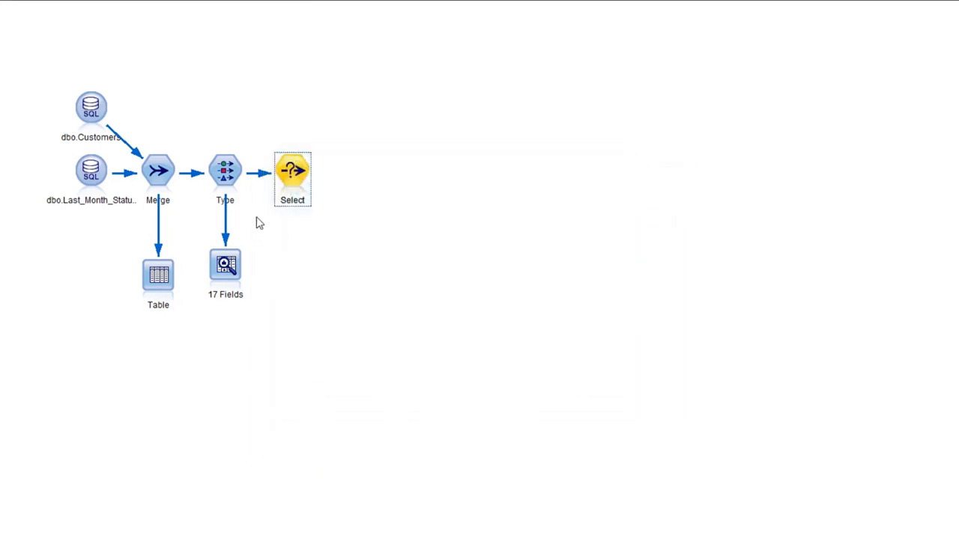
Reconnect the Data Audit node to the Select node, rerun the audit and check the minimum Age
left_click_drag(167, 216, 213, 174)
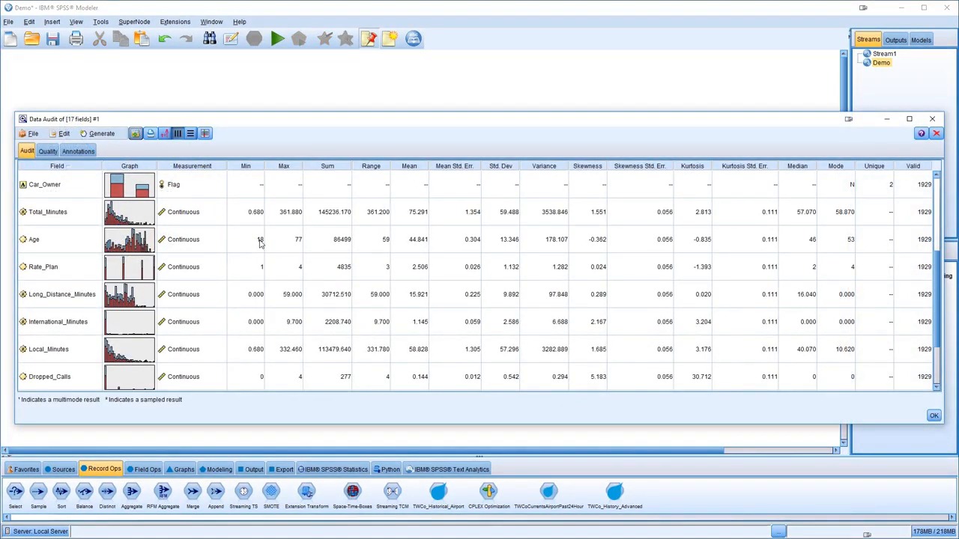
left_click(932, 119)
Add a Reclassify node after the Select node and choose Payment_Method as the field to reclassify
left_click(148, 469)
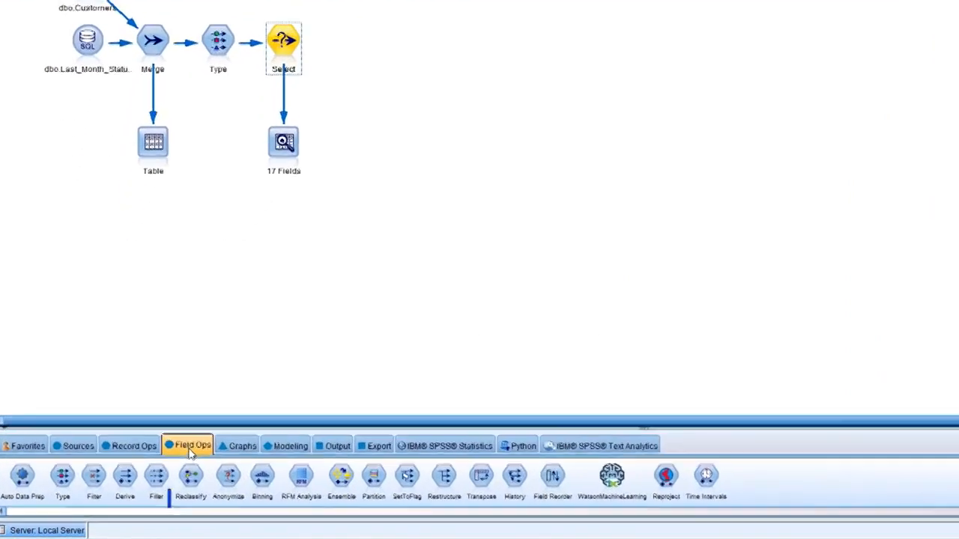
double_click(190, 476)
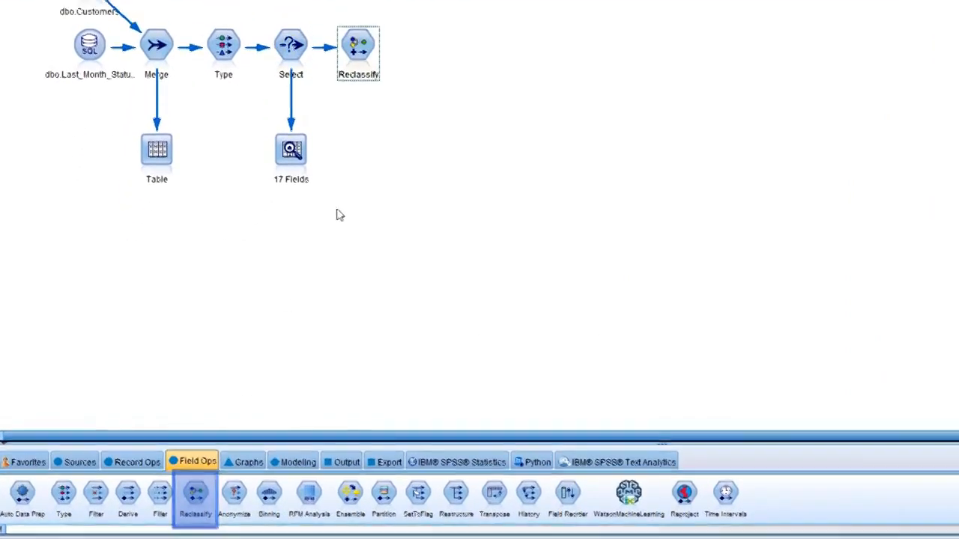
double_click(357, 103)
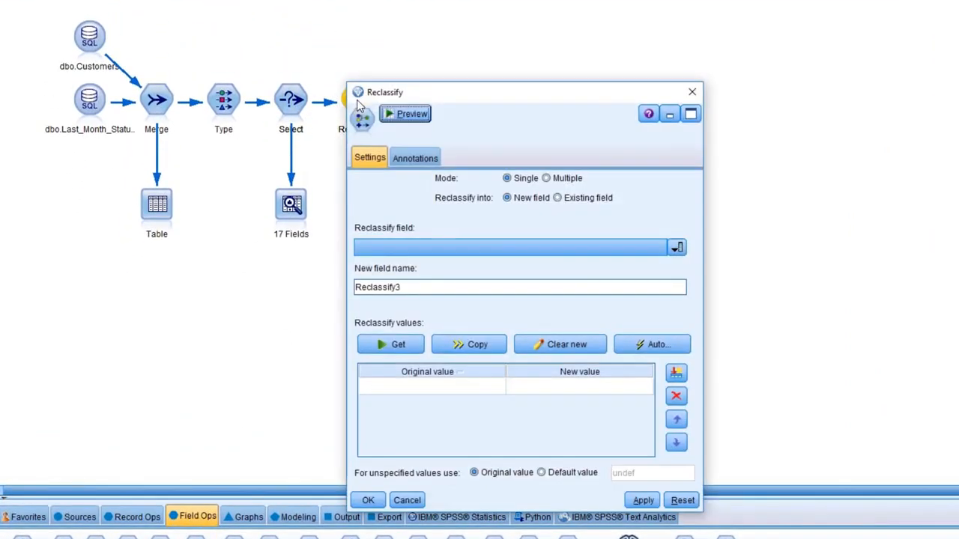
left_click(520, 249)
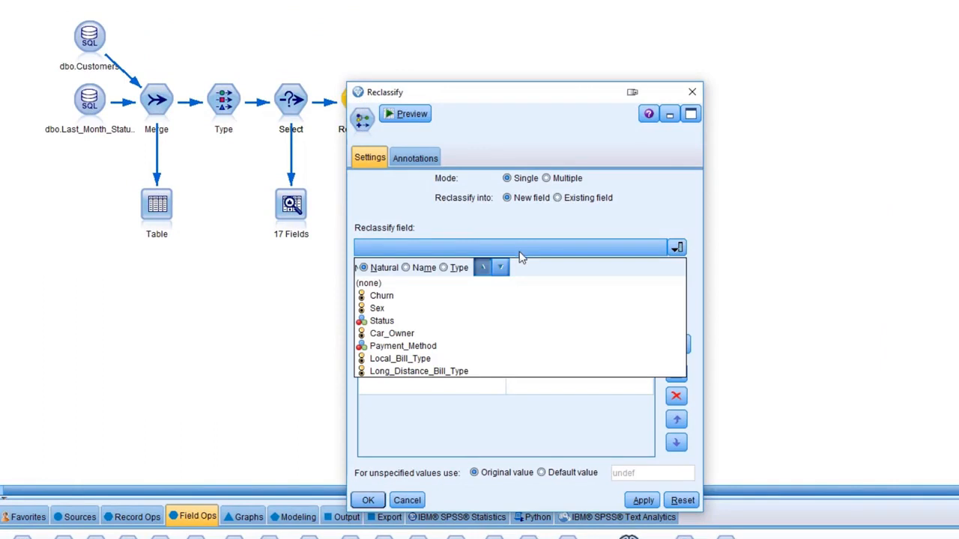
left_click(494, 350)
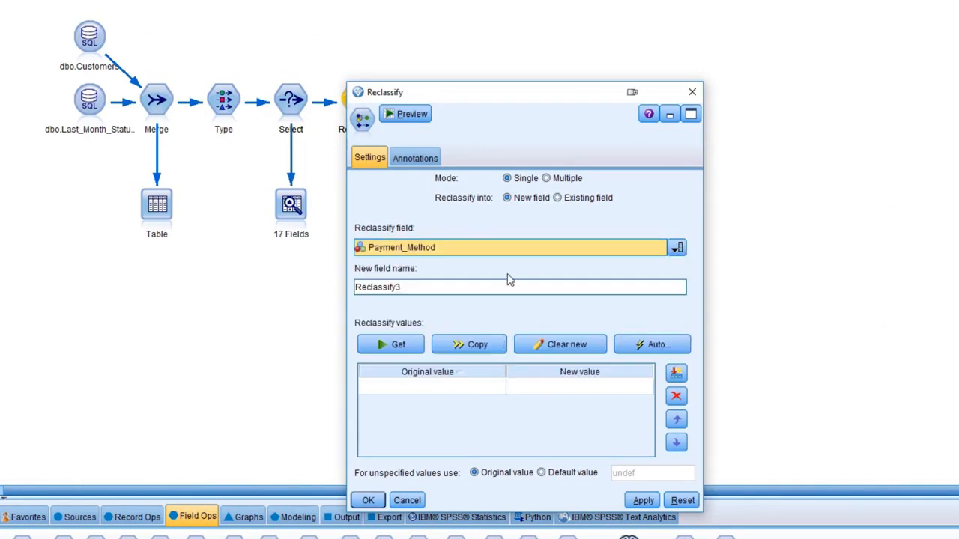
Reclassify into the existing field, mapping Auto to Auto-Debit, CC to Credit Card and CH to Check, then preview and apply
left_click(559, 198)
left_click(412, 341)
left_click(537, 387)
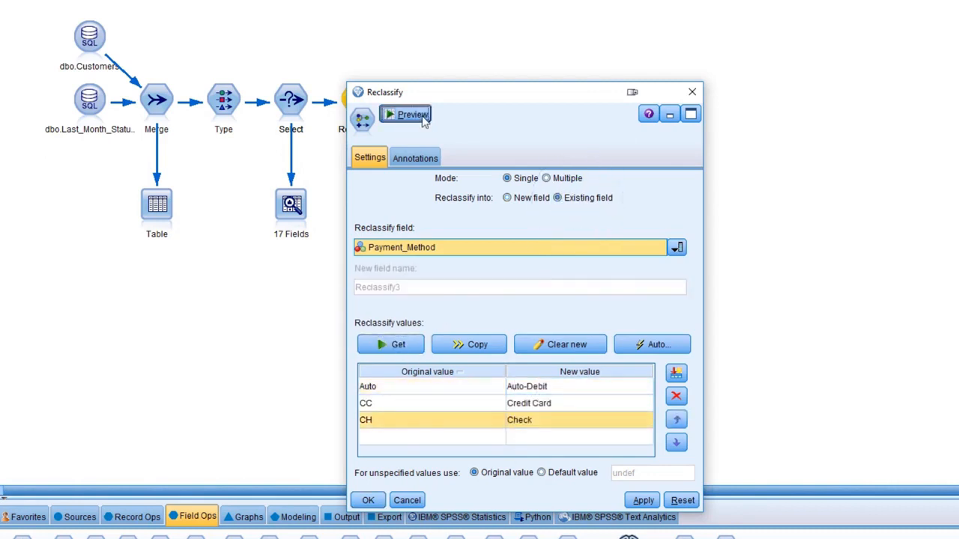
left_click(390, 114)
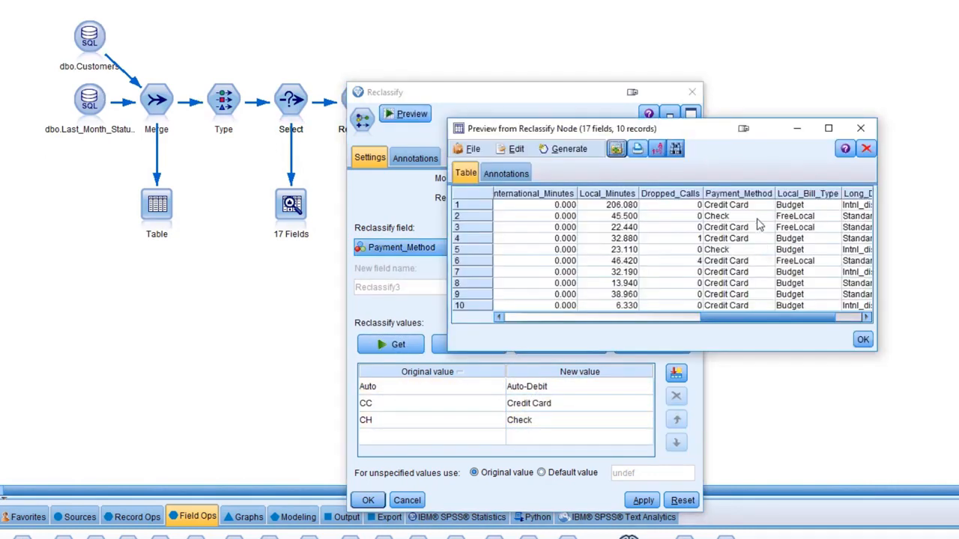
left_click(860, 341)
left_click(368, 500)
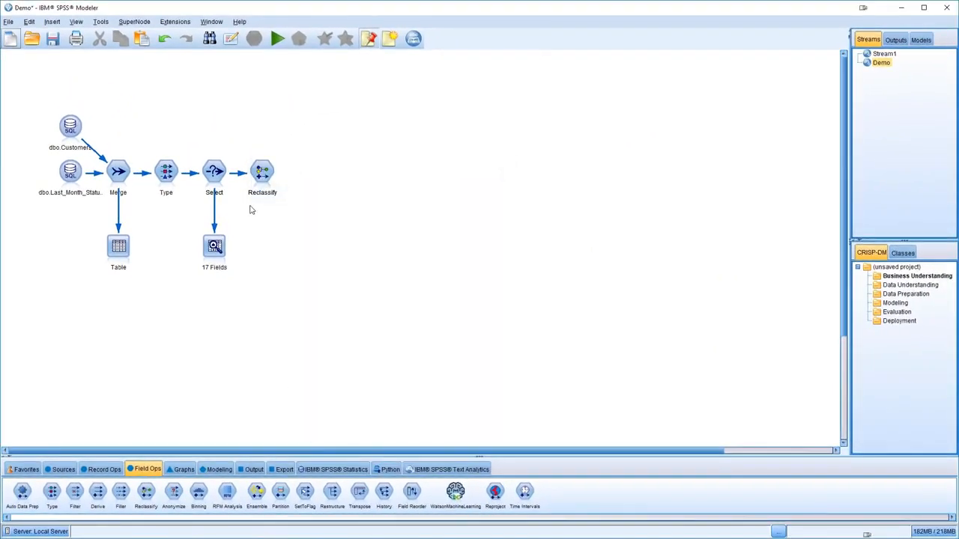
Add a Derive node after the Reclassify node, naming its field Marketing Target with field type Flag
left_click(264, 177)
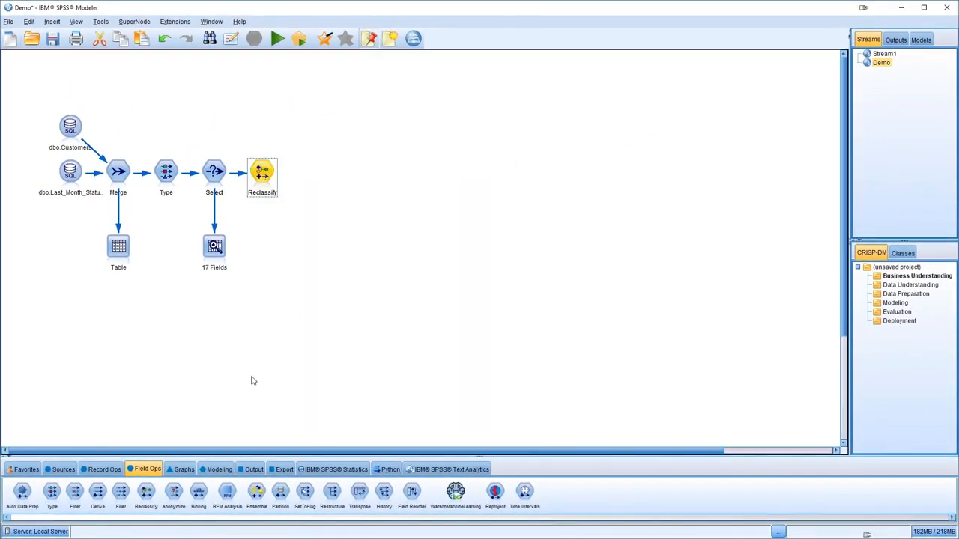
double_click(98, 493)
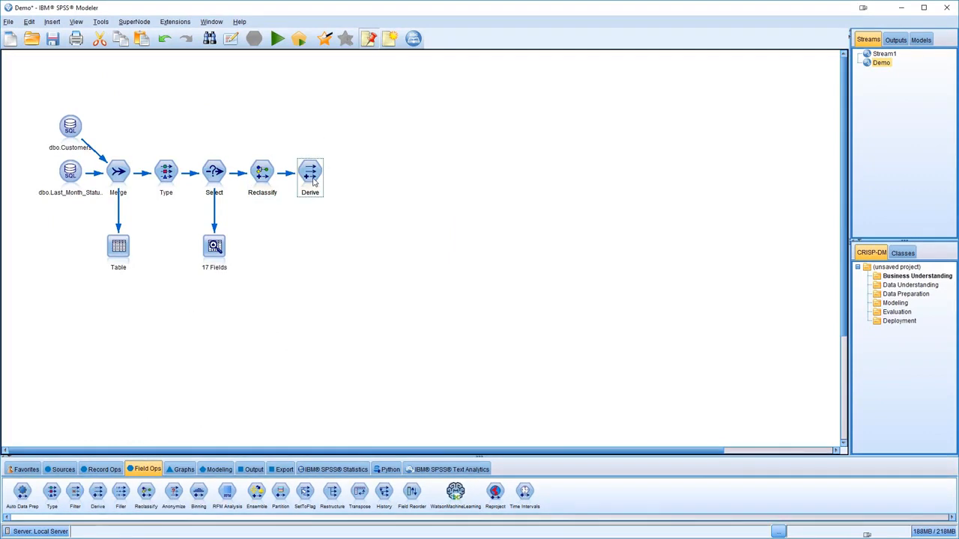
double_click(312, 176)
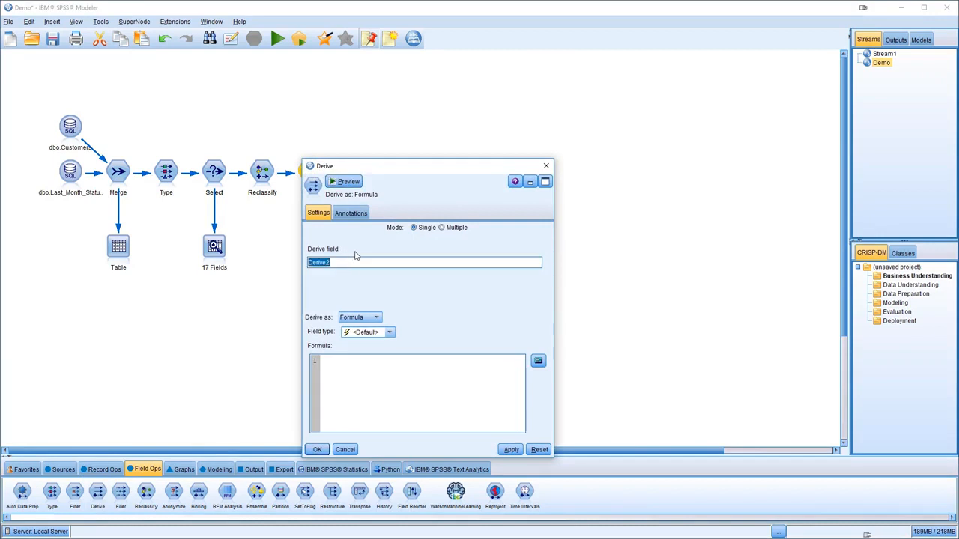
type("Marketing Target")
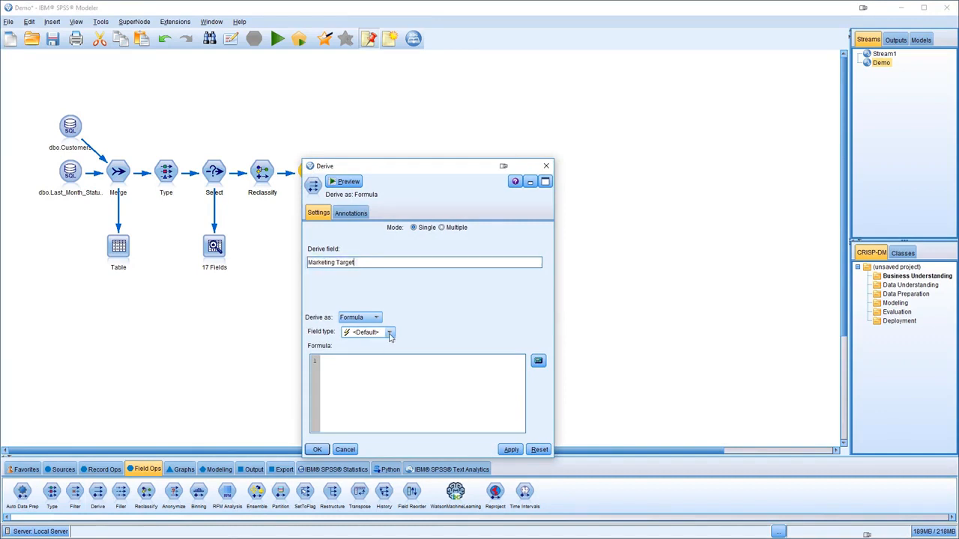
left_click(389, 333)
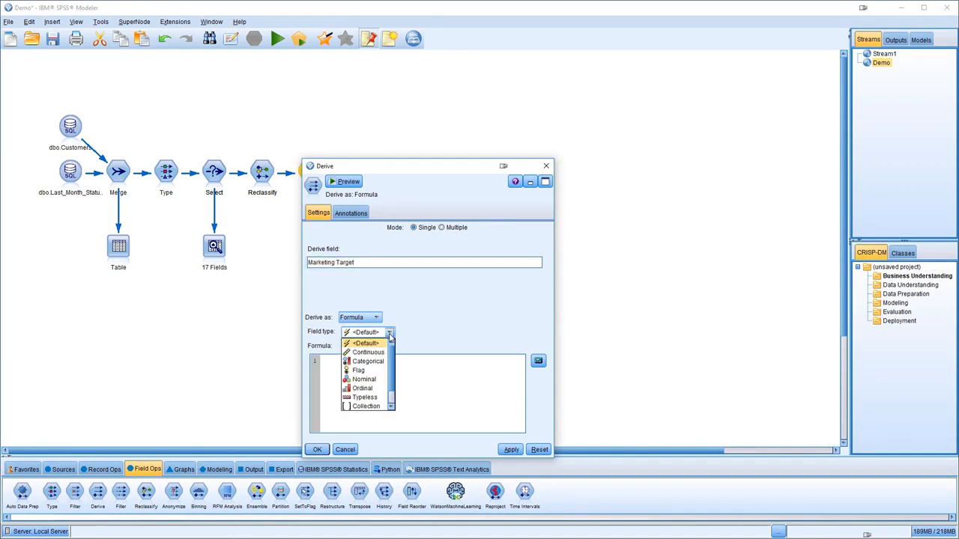
left_click(371, 371)
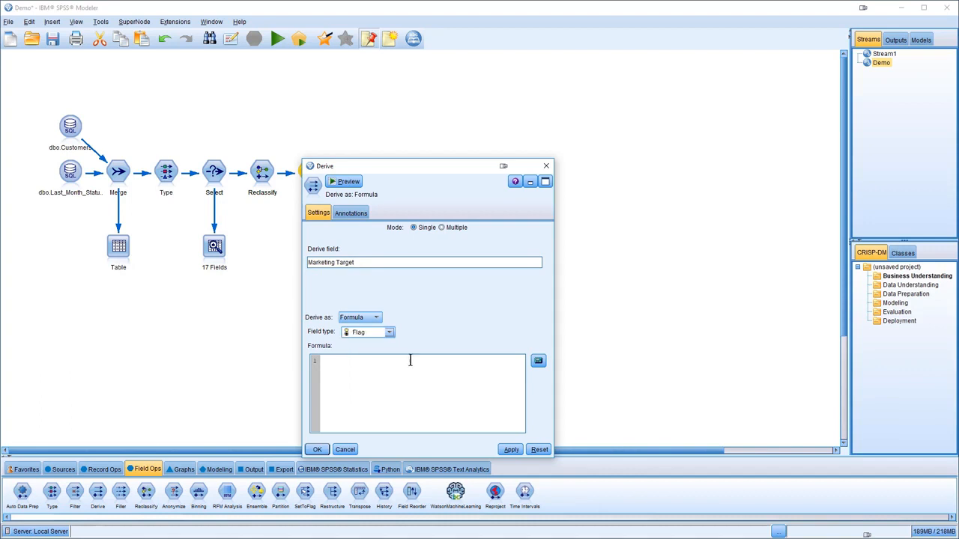
Set the Marketing Target formula to if Age >= 55 and Car_Owner = "Y" then "Y" else "N" endif, and preview the records
left_click(538, 361)
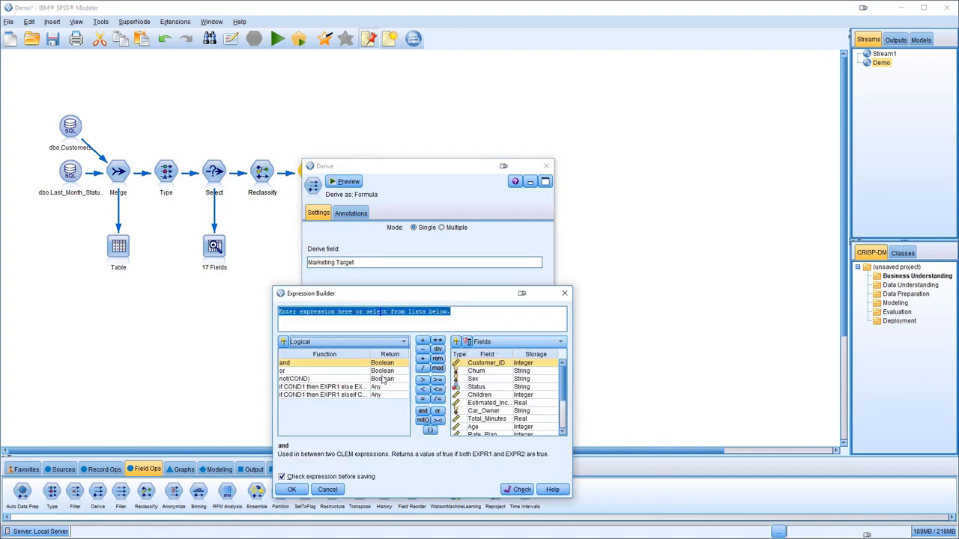
double_click(338, 388)
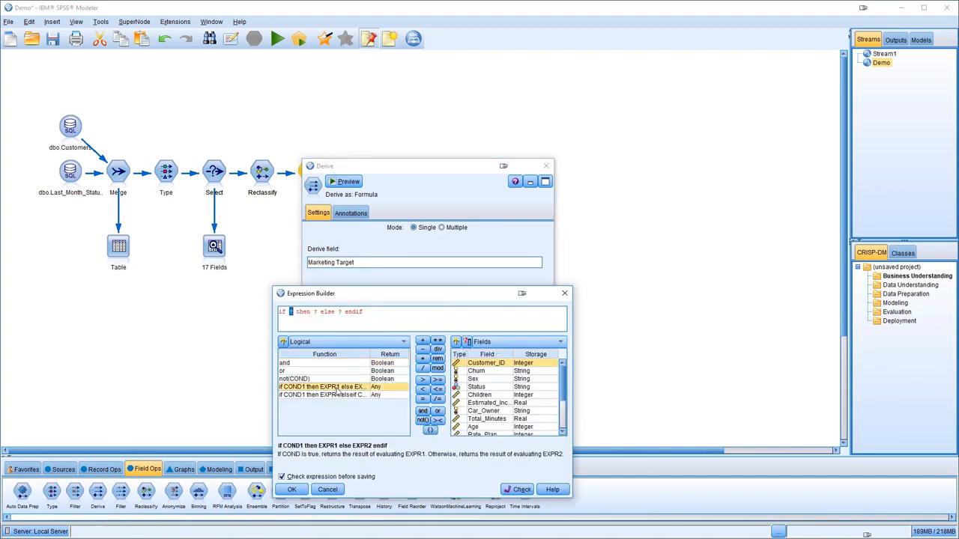
double_click(484, 429)
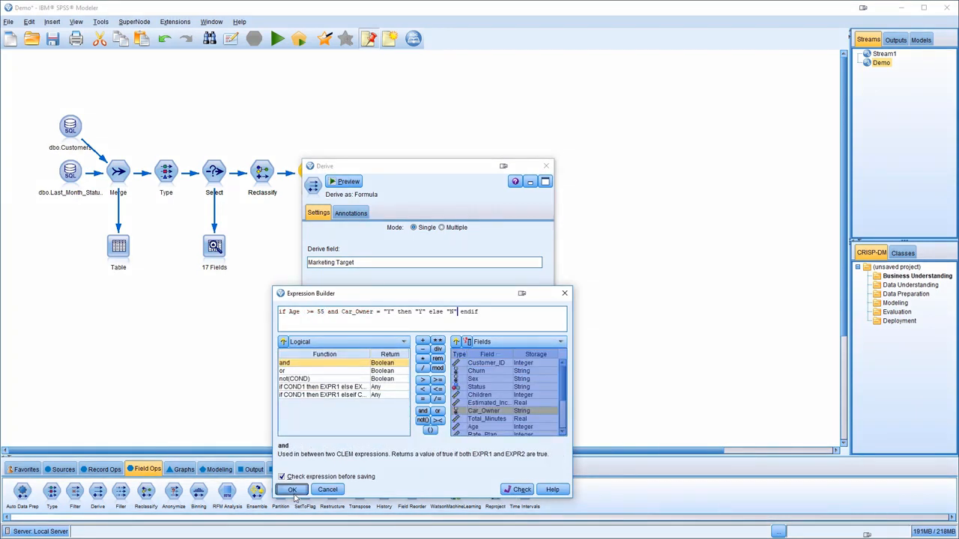
left_click(292, 490)
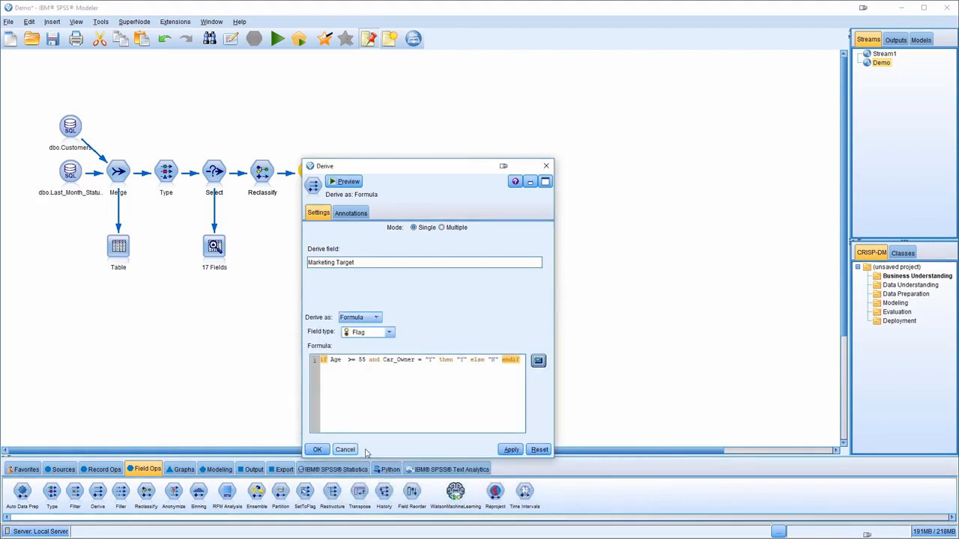
left_click(345, 181)
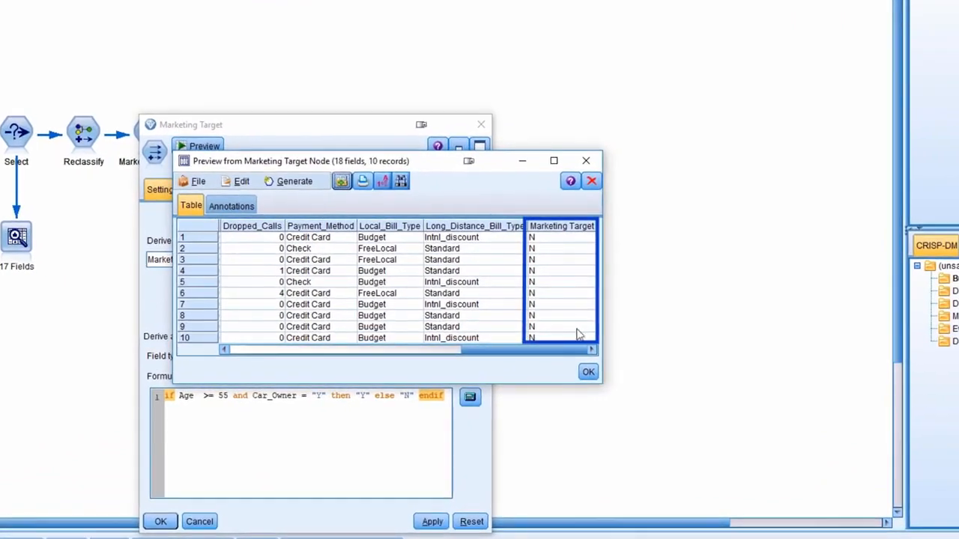
left_click(588, 372)
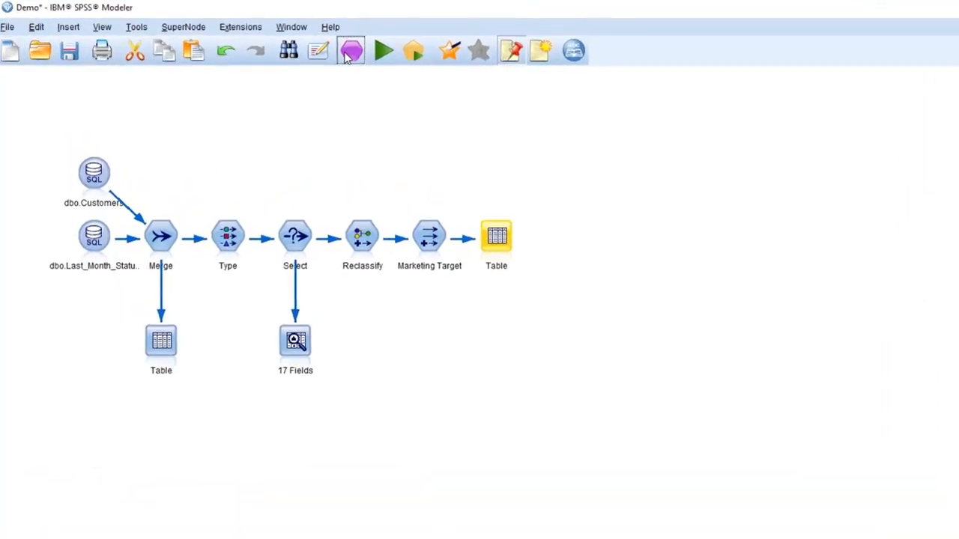
Preview the SQL generated for the final Table node and read the full query in the stream messages
left_click(350, 55)
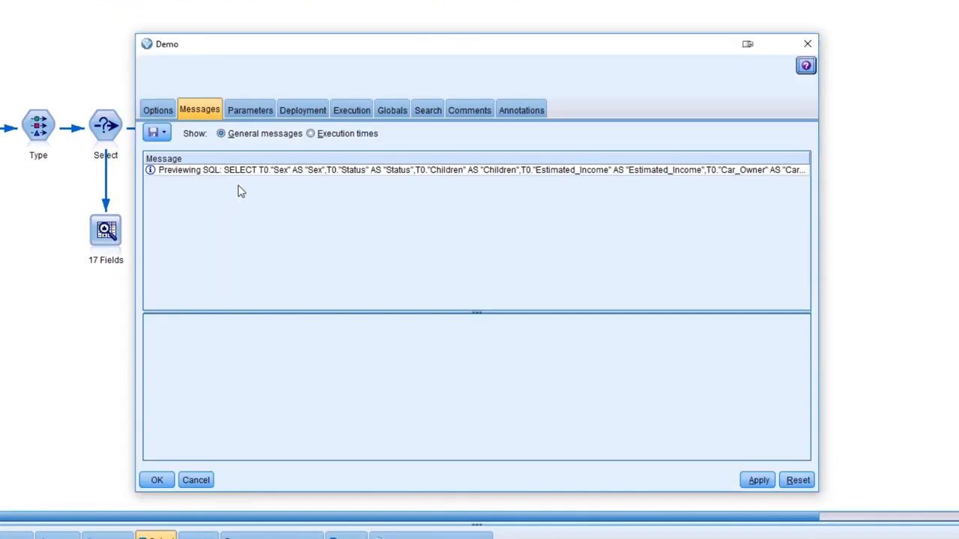
left_click(251, 172)
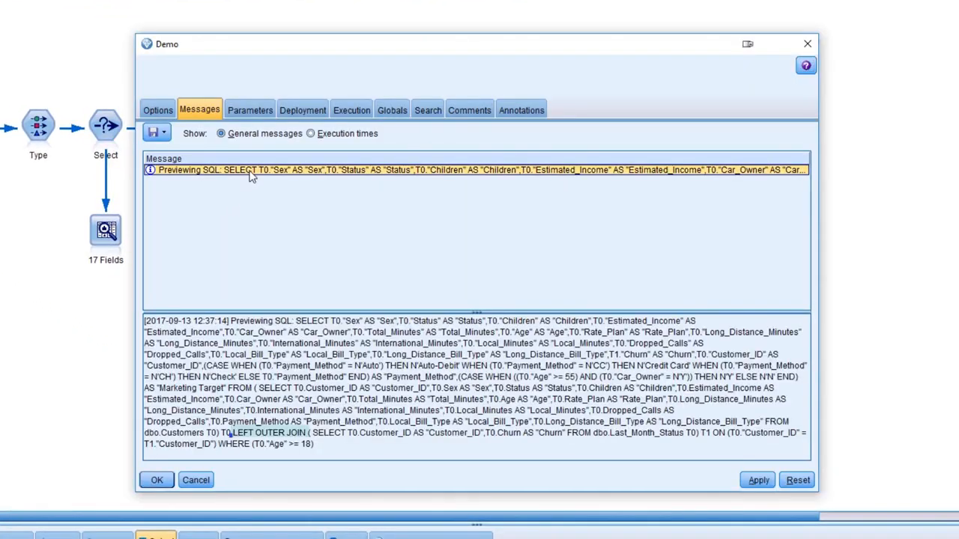